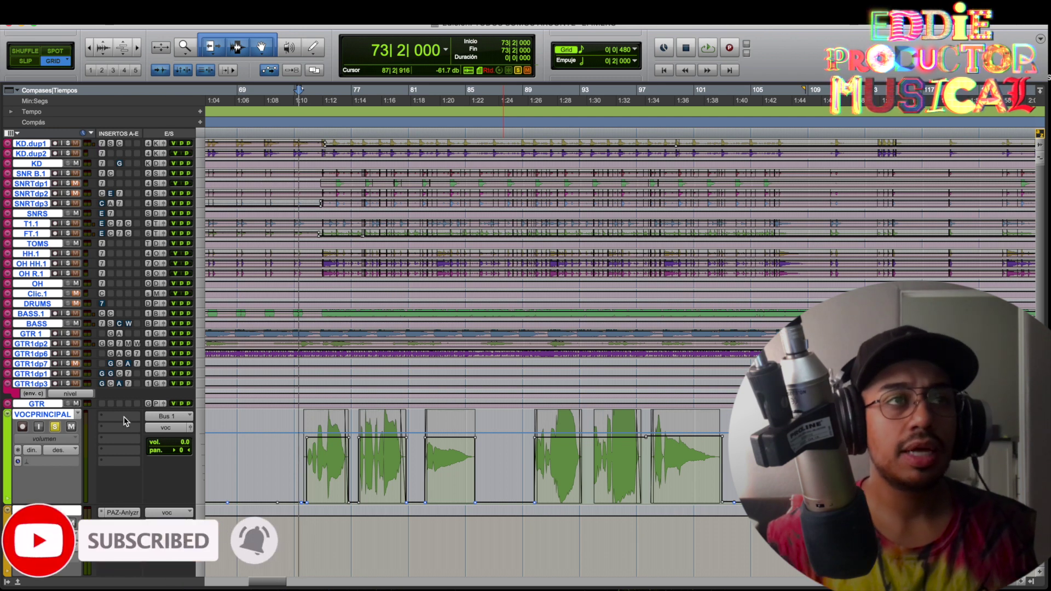
Insert the CLA Vocals (mono/estéreo) effect in the first insert slot of the VOC PRINCIPAL track
{"action": "left_click", "coordinate": [125, 421]}
{"action": "mouse_move", "coordinate": [127, 418]}
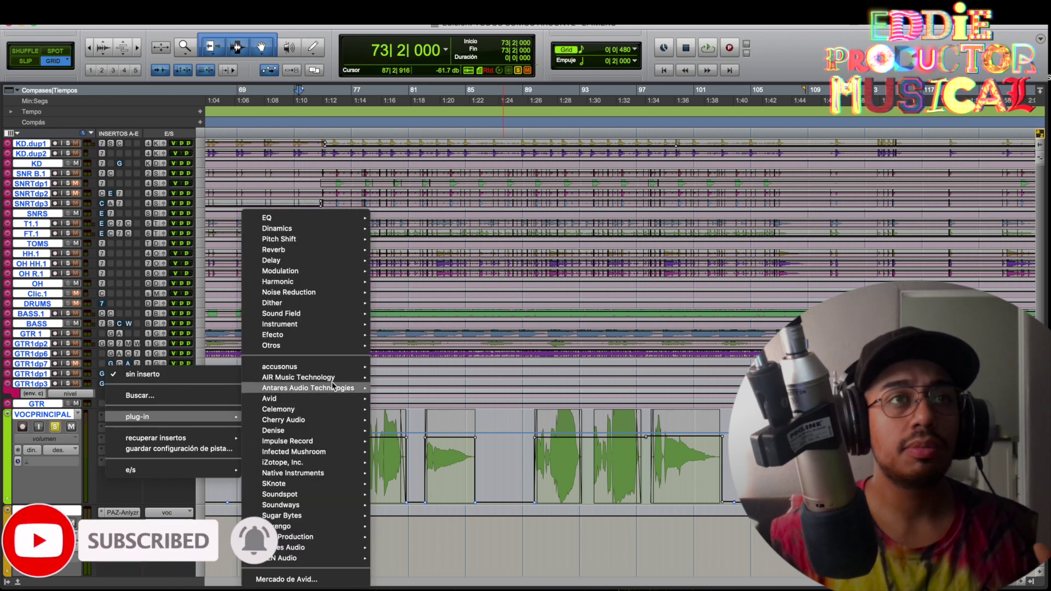
{"action": "mouse_move", "coordinate": [360, 348]}
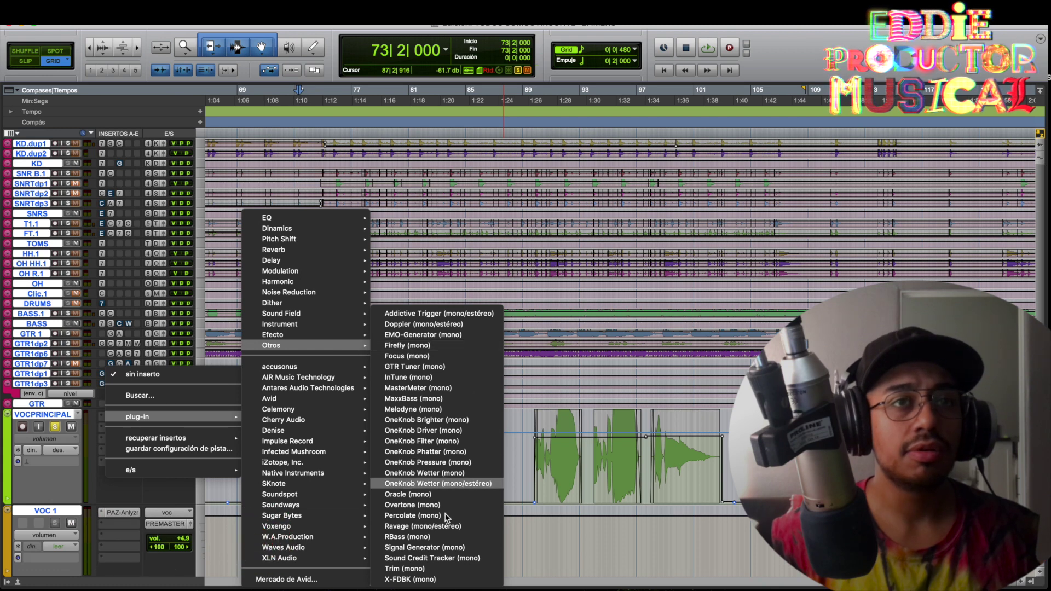
{"action": "mouse_move", "coordinate": [320, 337]}
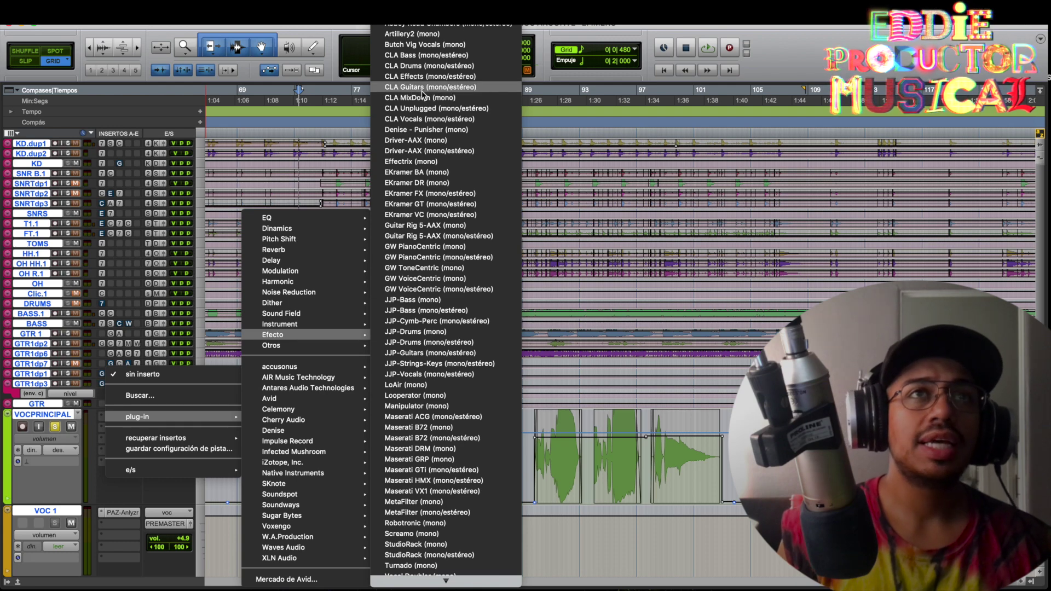
{"action": "left_click", "coordinate": [437, 122]}
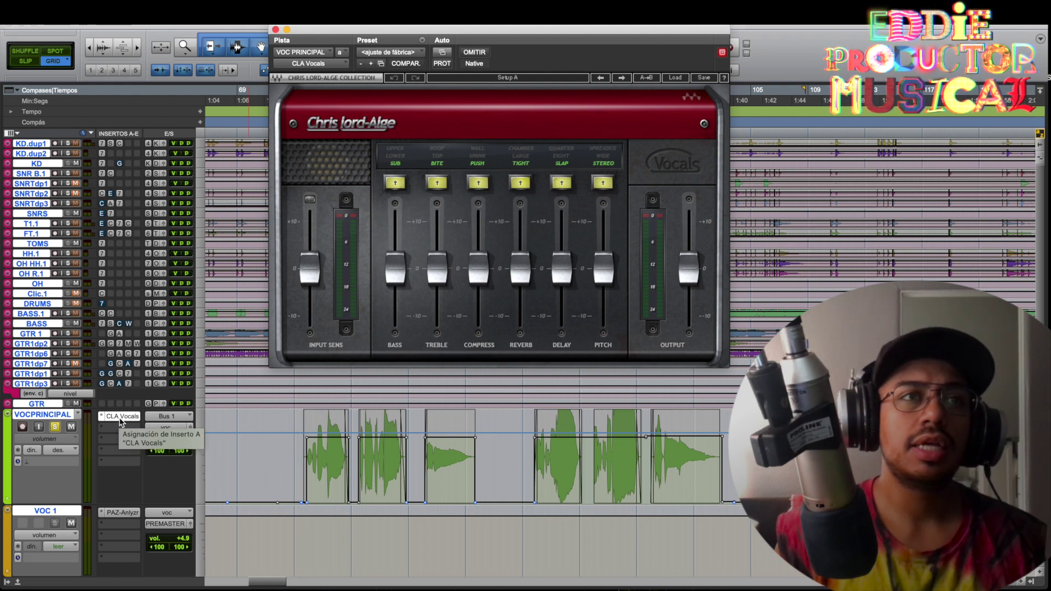
{"action": "left_click", "coordinate": [149, 420]}
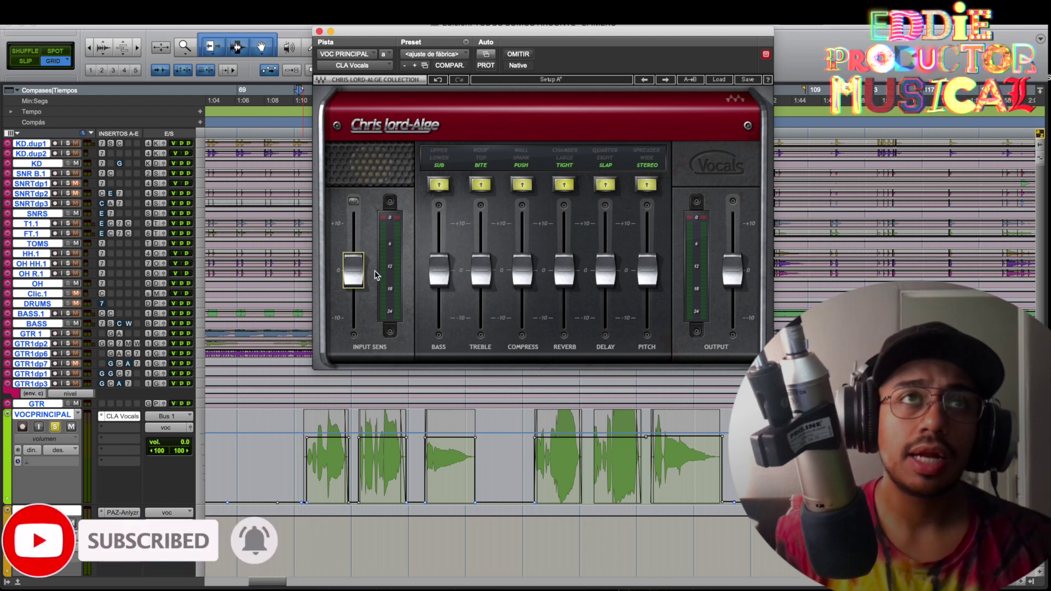
Adjust the Input Sens fader of CLA Vocals to slightly above 0
{"action": "mouse_move", "coordinate": [353, 270]}
{"action": "left_mouse_down"}
{"action": "mouse_move", "coordinate": [353, 317]}
{"action": "mouse_move", "coordinate": [353, 208]}
{"action": "mouse_move", "coordinate": [353, 317]}
{"action": "mouse_move", "coordinate": [353, 264]}
{"action": "left_mouse_up"}
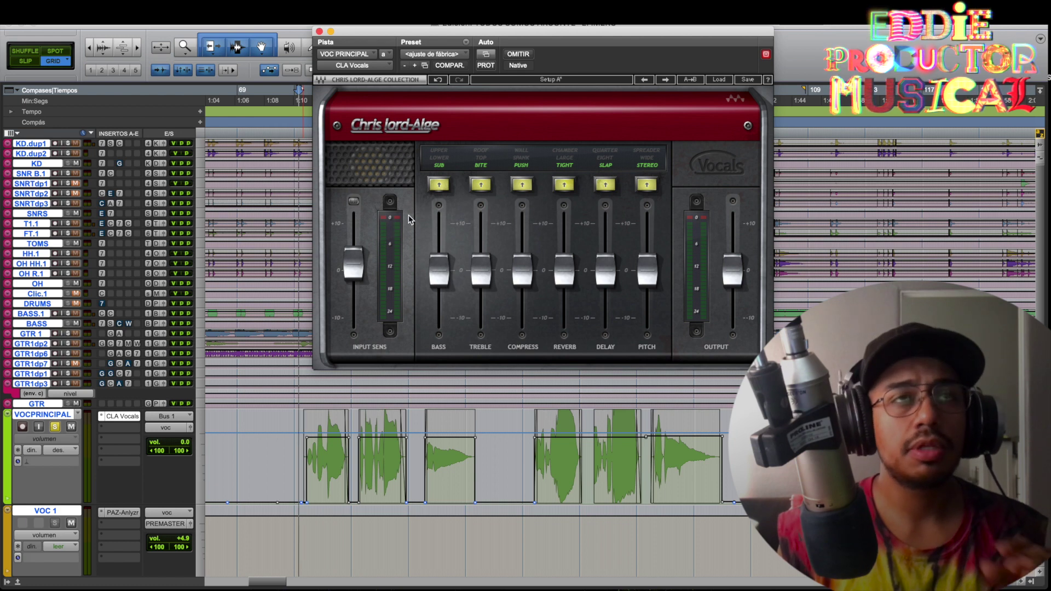
{"action": "left_click", "coordinate": [353, 263]}
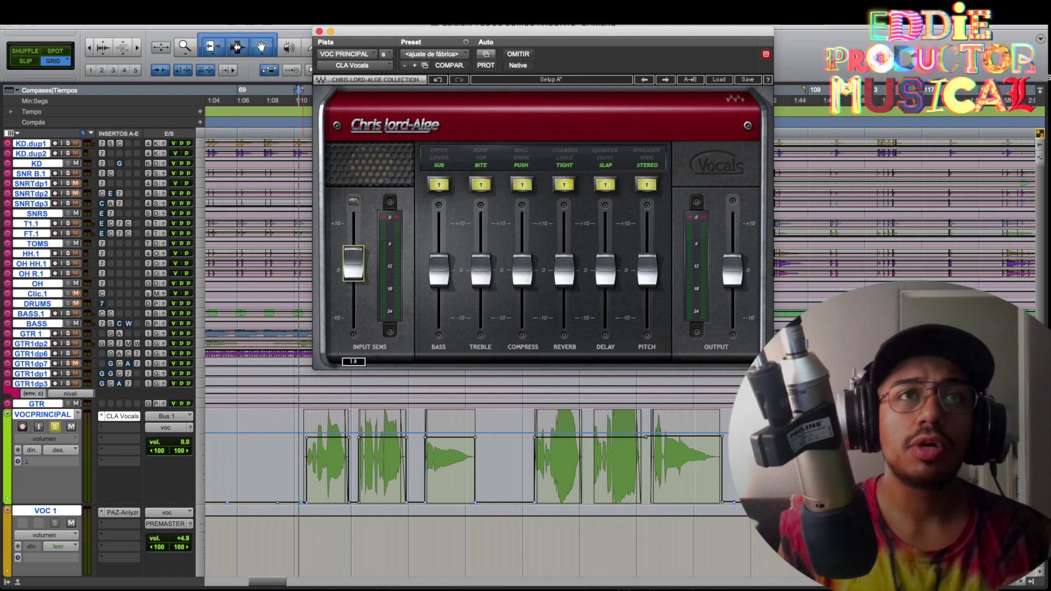
{"action": "left_click_drag", "start_coordinate": [353, 264], "coordinate": [354, 277]}
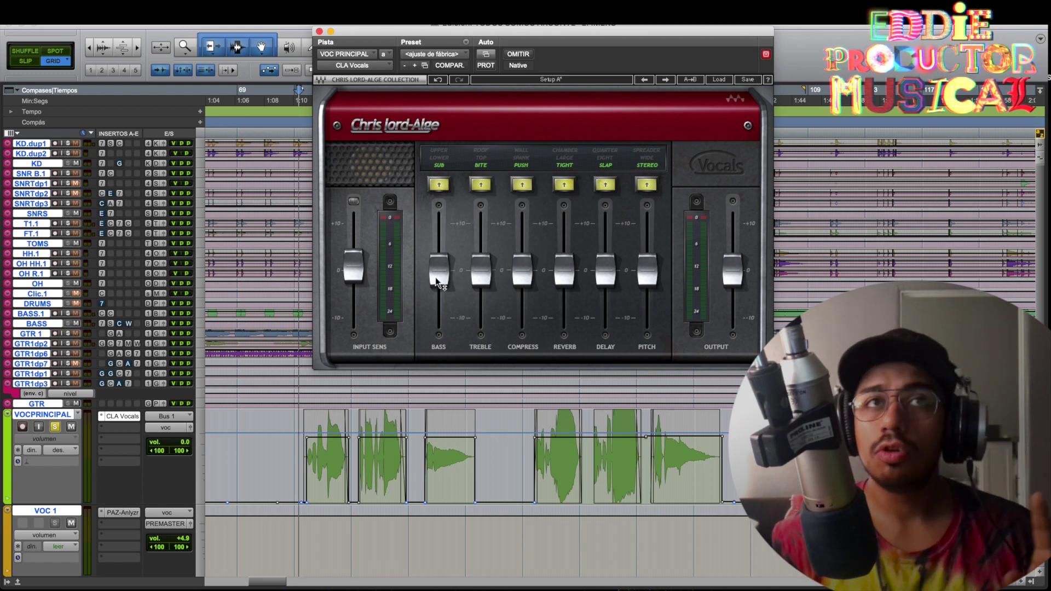
{"action": "mouse_move", "coordinate": [520, 285]}
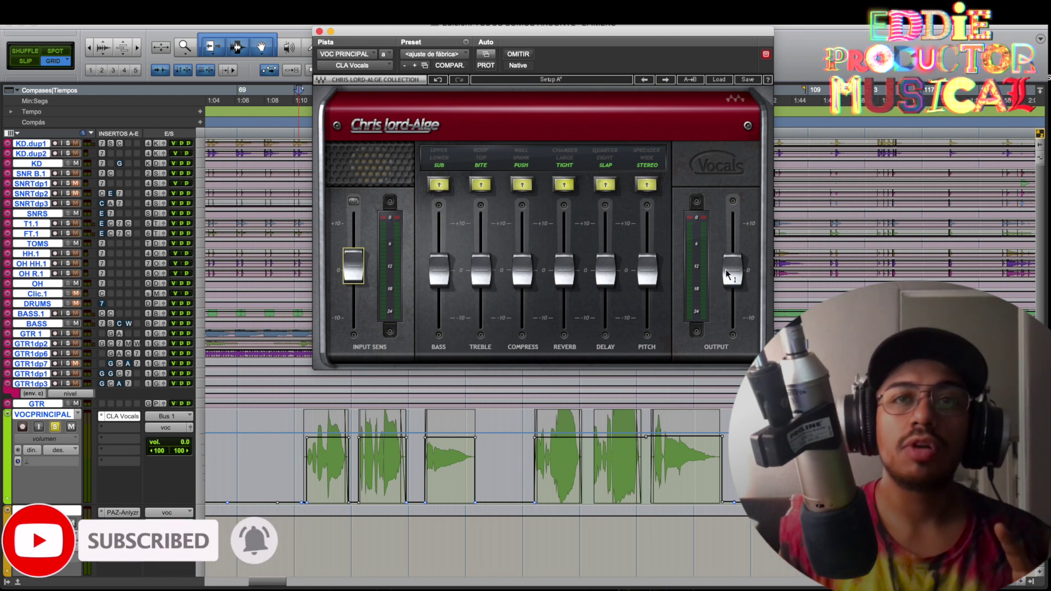
{"action": "mouse_move", "coordinate": [733, 274]}
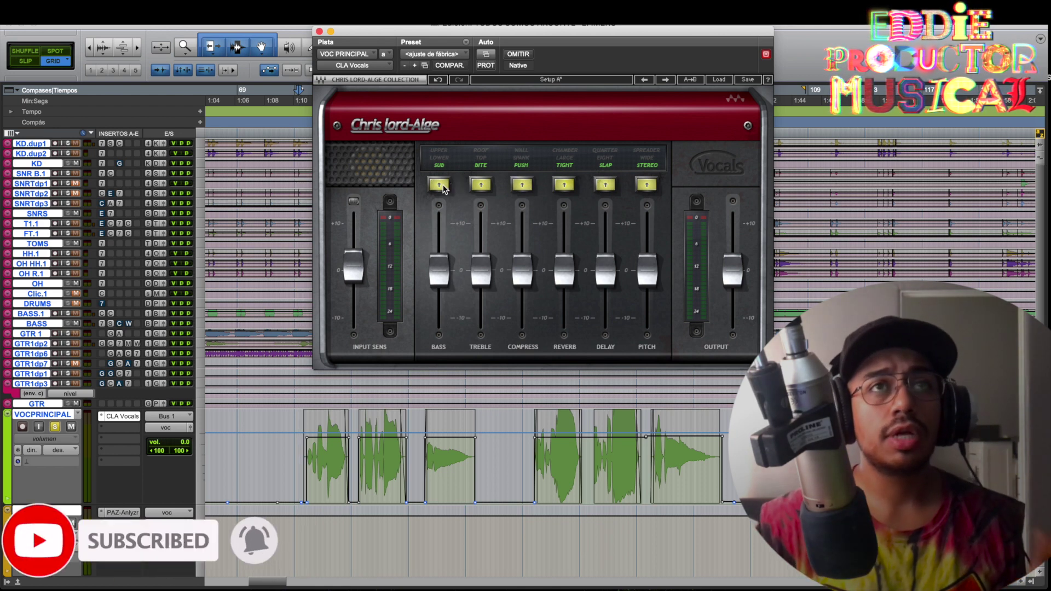
Switch off all six CLA Vocals sections: Bass, Treble, Compress, Reverb, Delay and Pitch
{"action": "left_click", "coordinate": [440, 185]}
{"action": "left_click", "coordinate": [440, 185]}
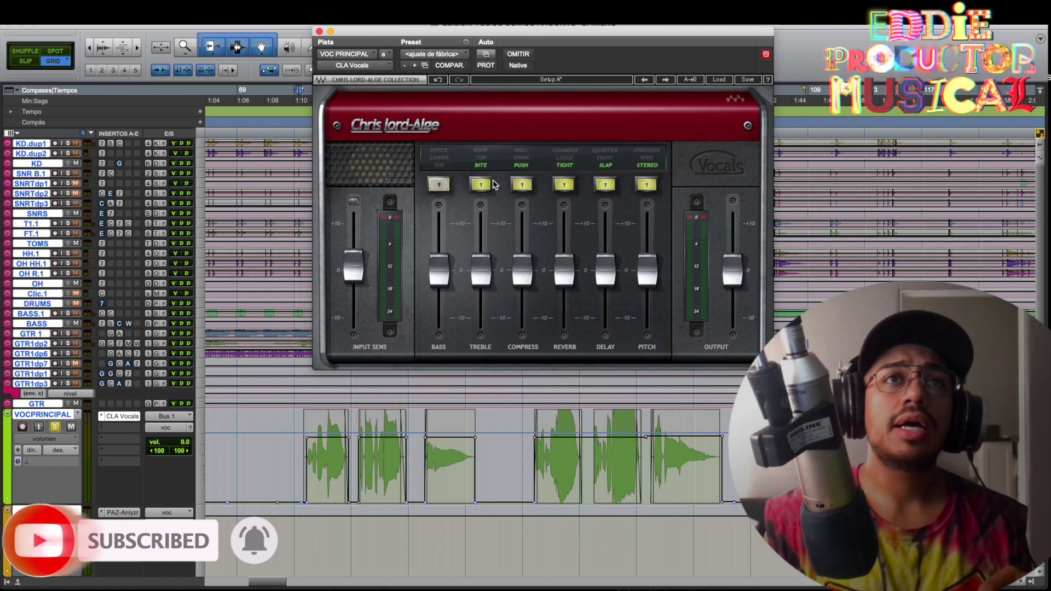
{"action": "left_click", "coordinate": [488, 186]}
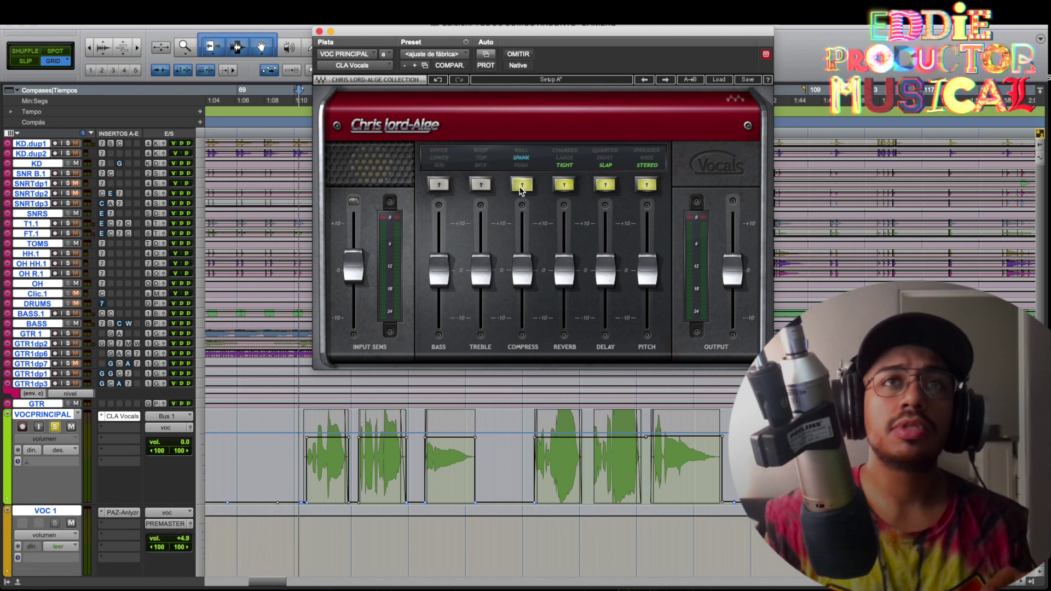
{"action": "left_click", "coordinate": [522, 186]}
{"action": "left_click", "coordinate": [564, 186]}
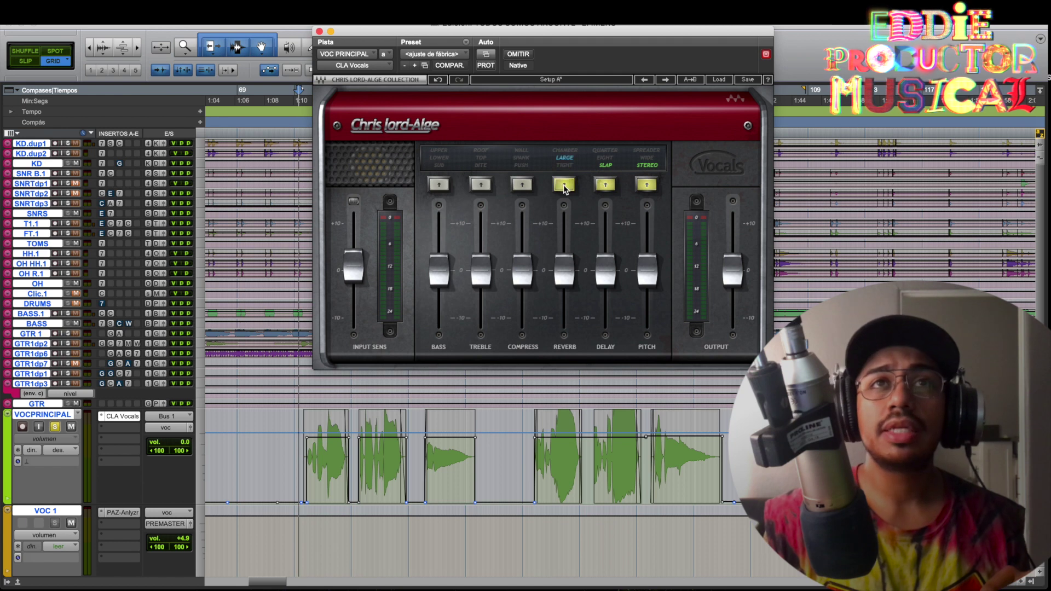
{"action": "left_click", "coordinate": [605, 185]}
{"action": "left_click", "coordinate": [606, 186]}
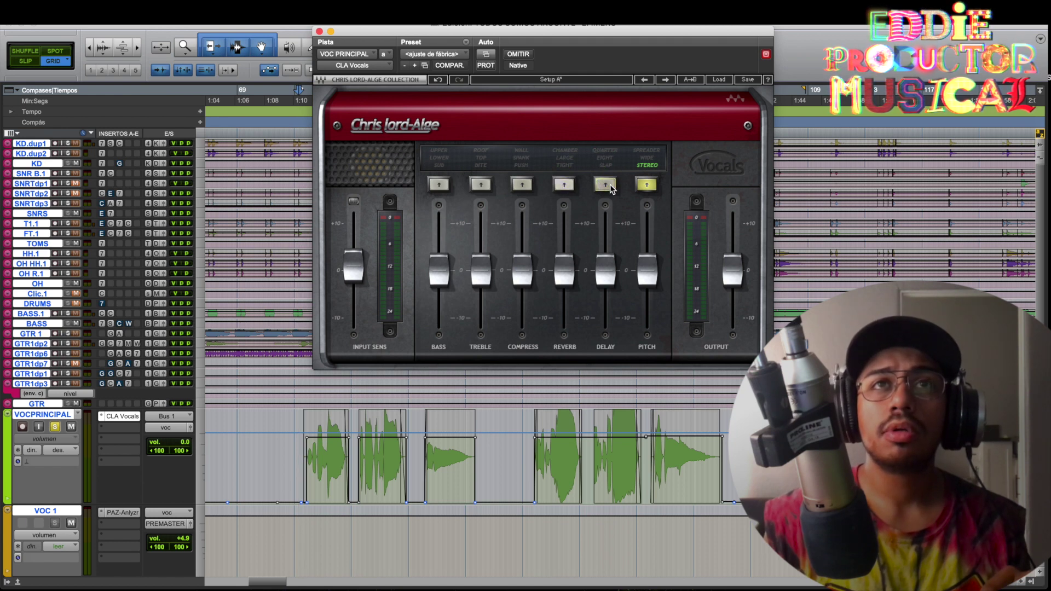
{"action": "left_click", "coordinate": [649, 186]}
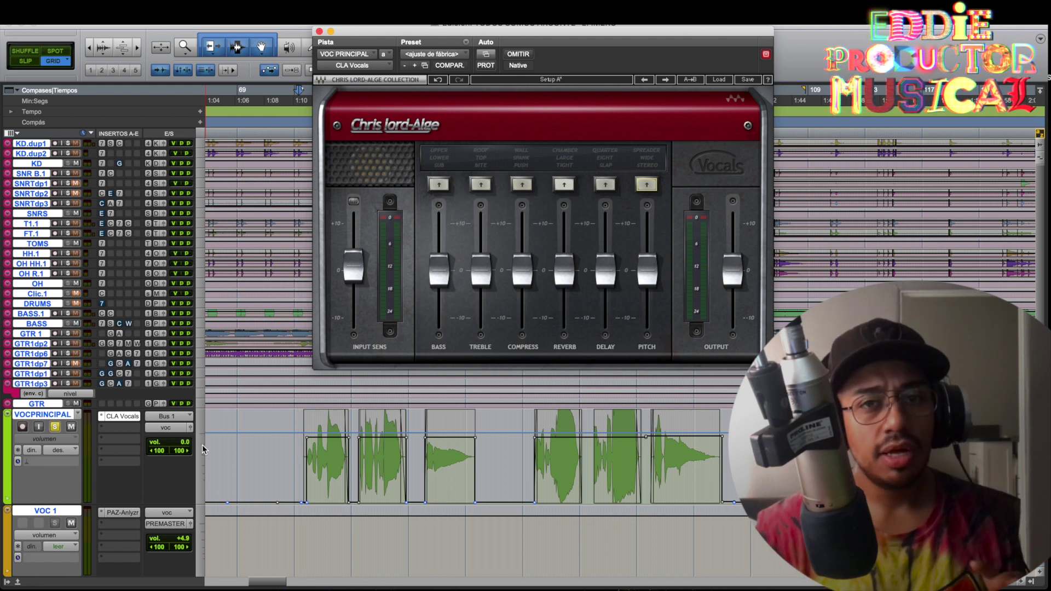
Open the PAZ Analyzer on the VOC 1 track and place its window beside the CLA Vocals window
{"action": "left_click", "coordinate": [120, 514]}
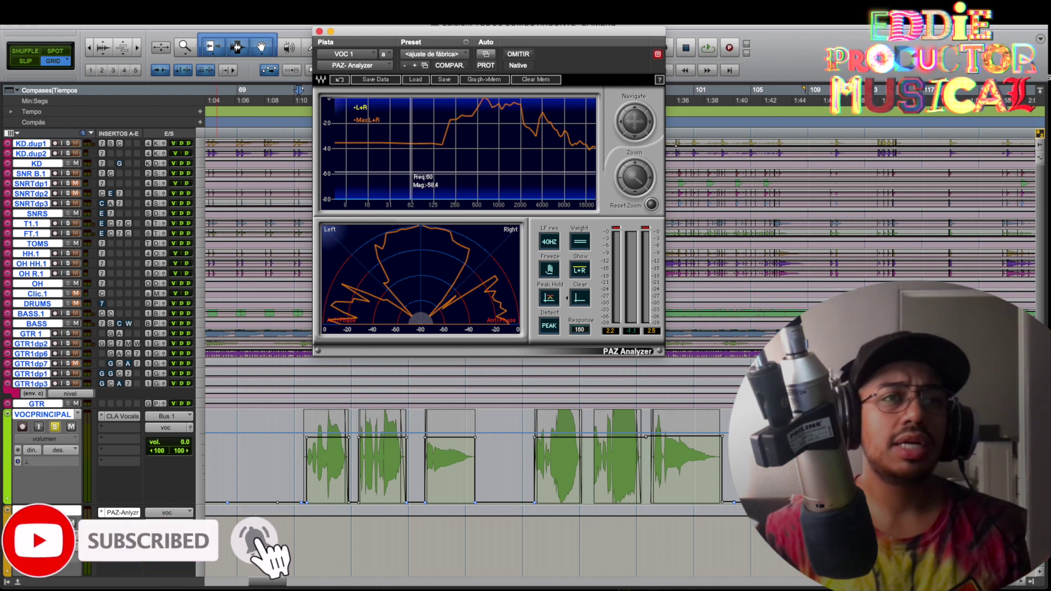
{"action": "left_click_drag", "start_coordinate": [493, 31], "coordinate": [856, 19]}
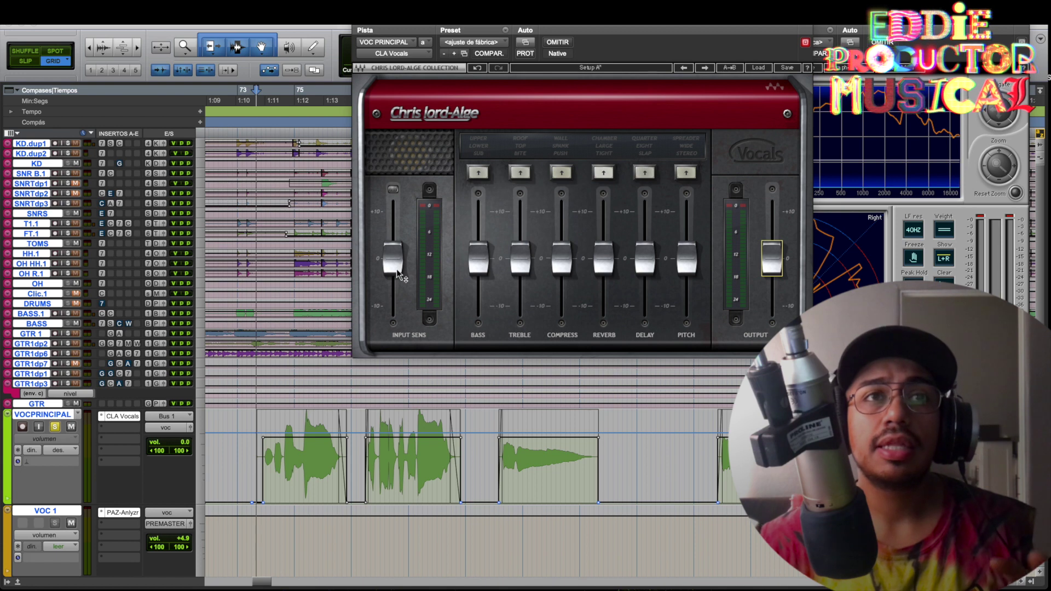
{"action": "mouse_move", "coordinate": [397, 271]}
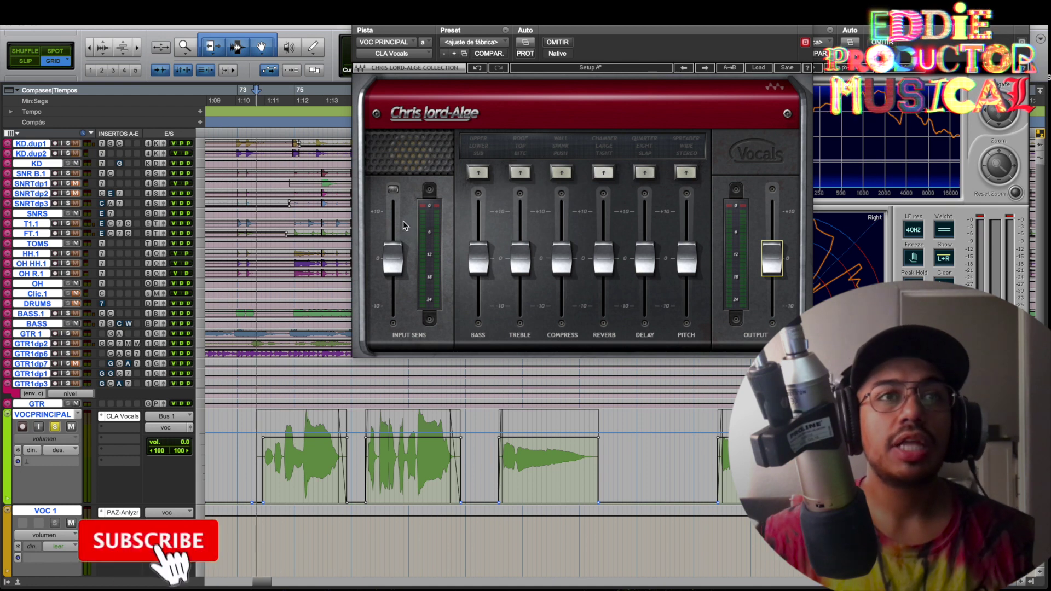
Play the vocal passage repeatedly to check the Input Sens light and the input and output meters of CLA Vocals
{"action": "key", "text": "space"}
{"action": "left_click", "coordinate": [260, 137]}
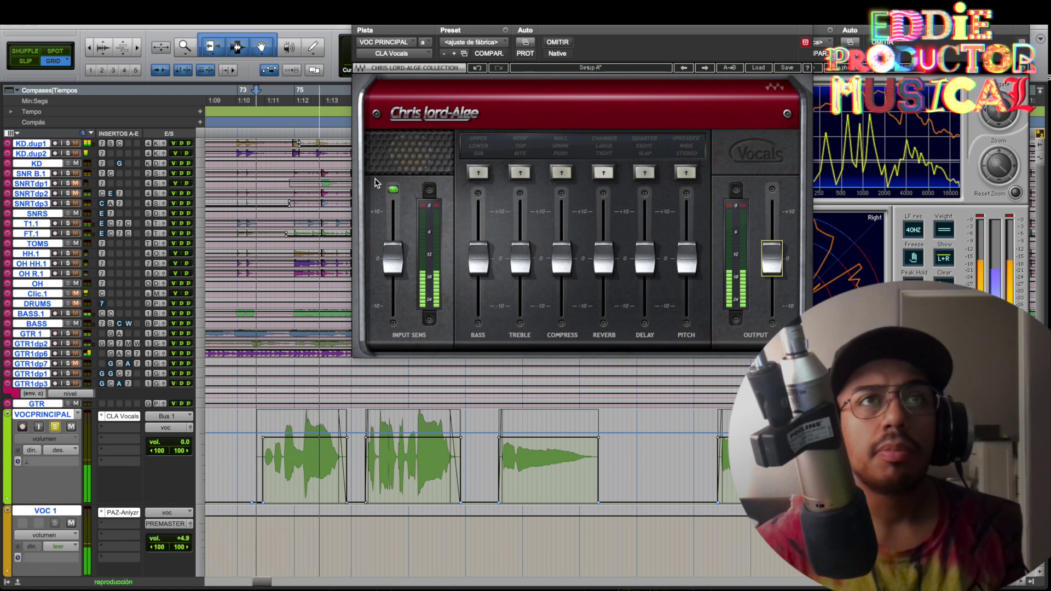
{"action": "key", "text": "space"}
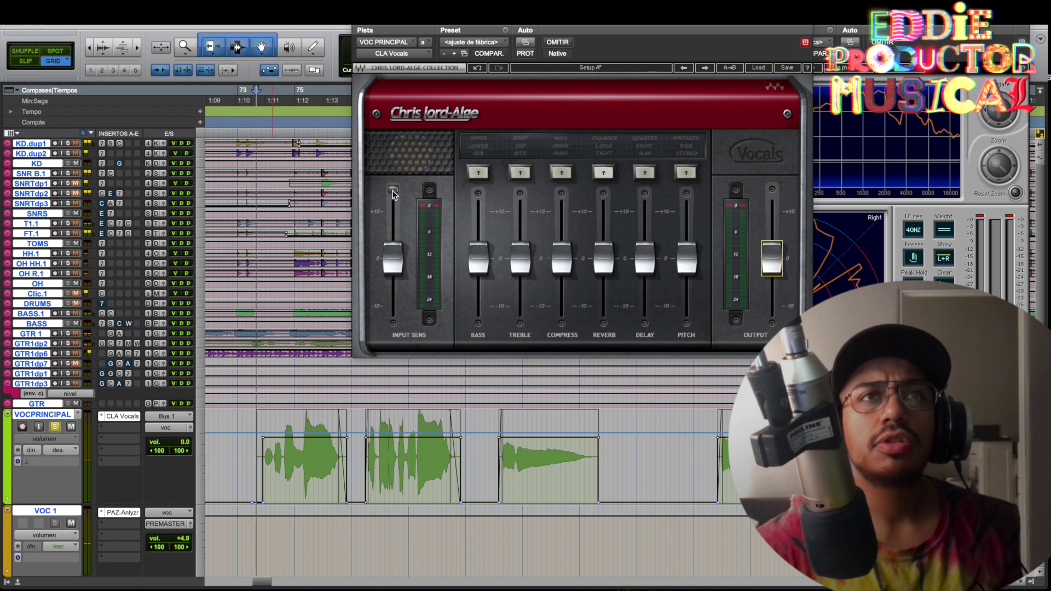
{"action": "key", "text": "space"}
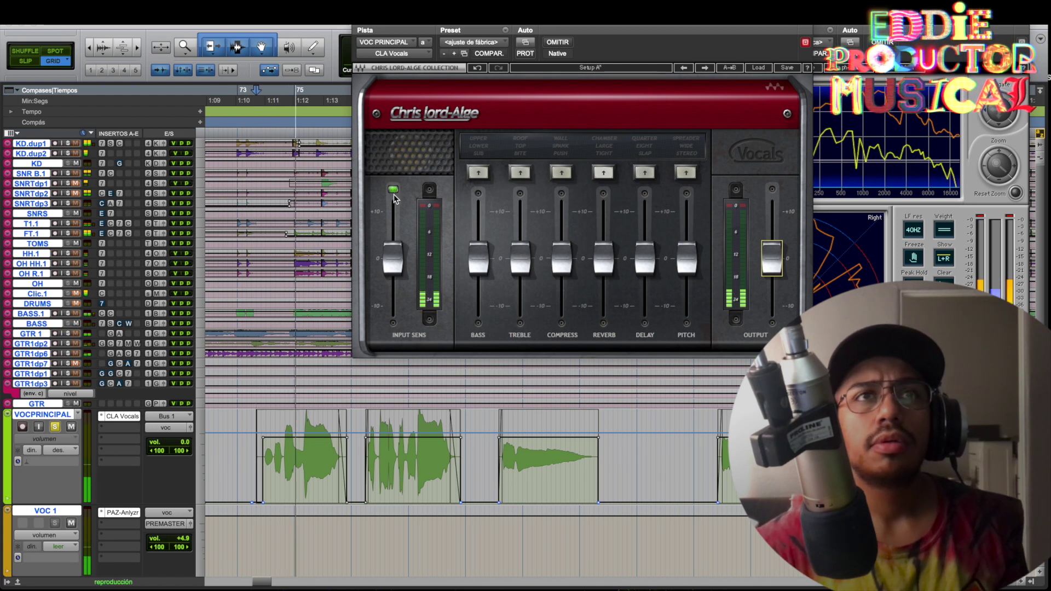
{"action": "key", "text": "space"}
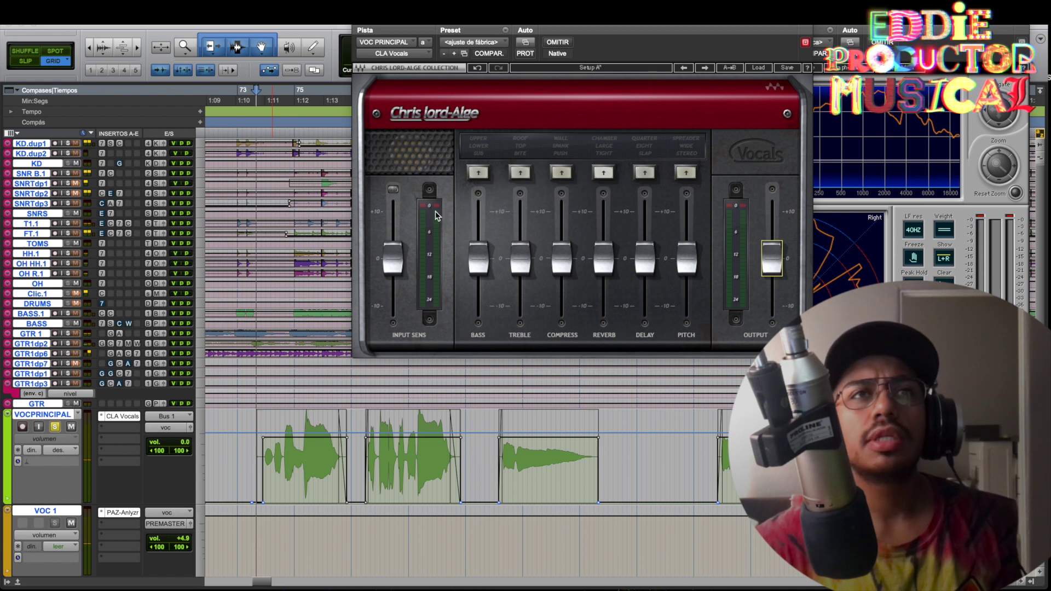
{"action": "key", "text": "space"}
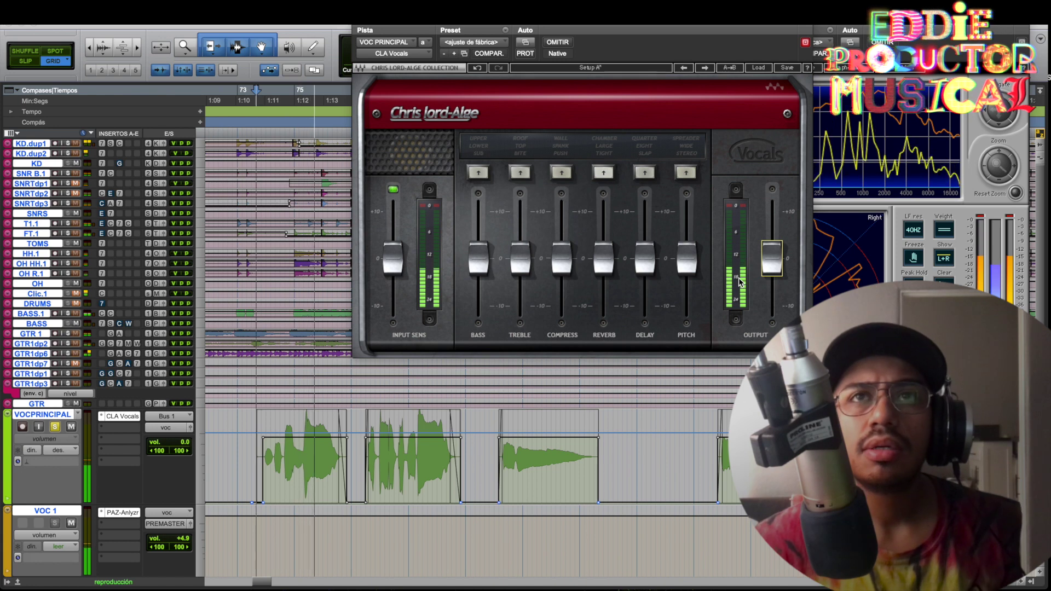
{"action": "key", "text": "space"}
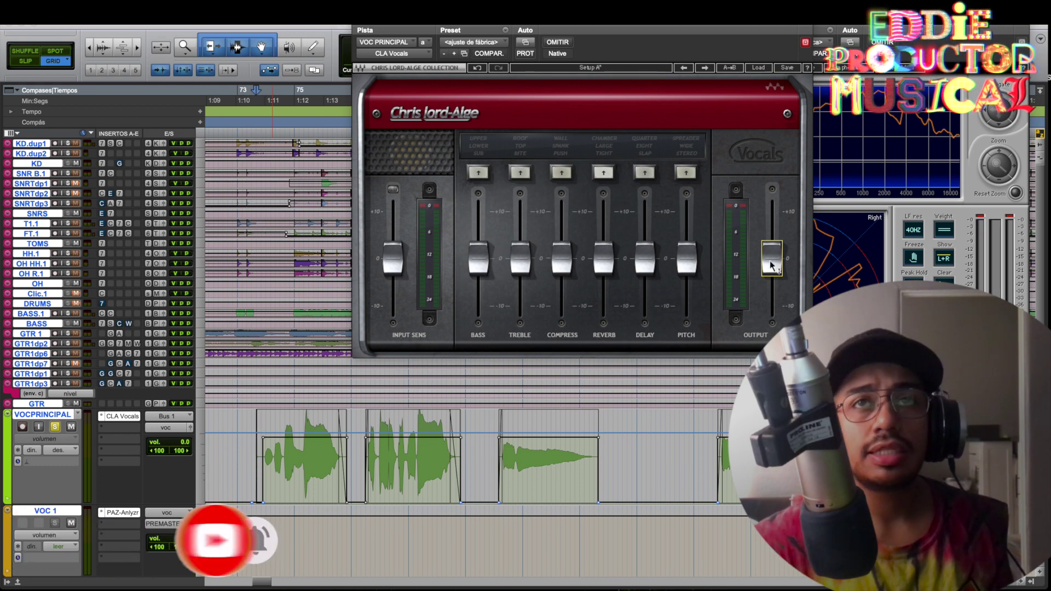
Switch on the Bass section of CLA Vocals, raise its fader and change its mode from Upper to Sub
{"action": "left_click", "coordinate": [480, 172]}
{"action": "left_click", "coordinate": [479, 173]}
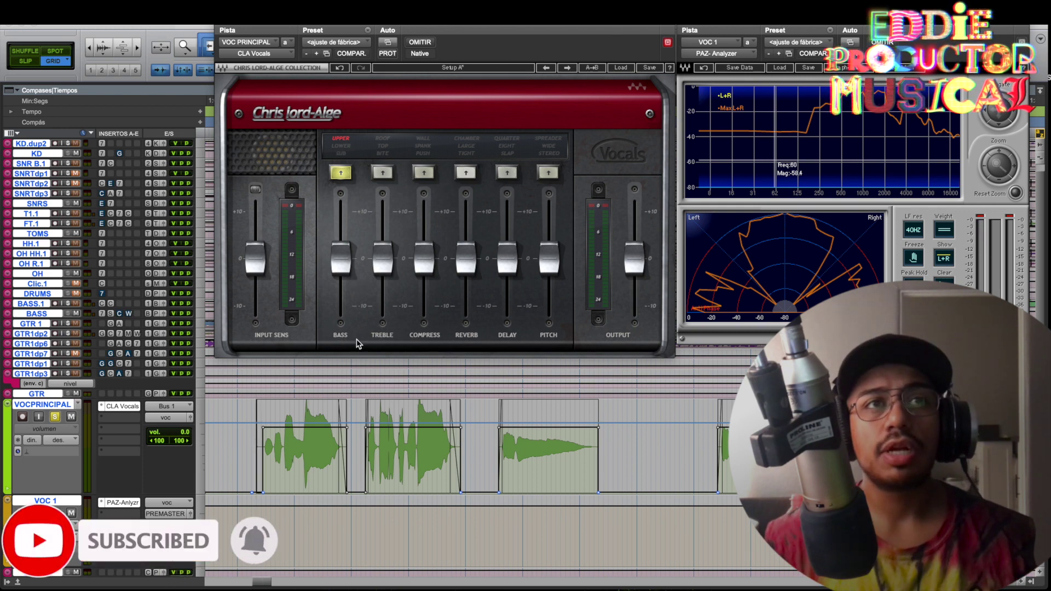
{"action": "left_click_drag", "start_coordinate": [340, 257], "coordinate": [336, 220]}
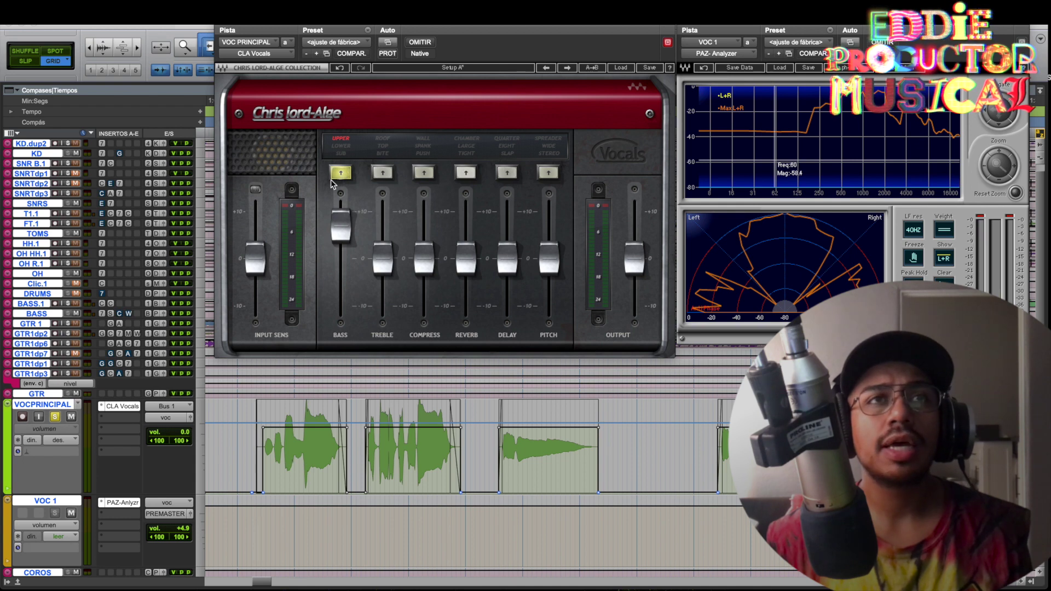
{"action": "left_click", "coordinate": [349, 153]}
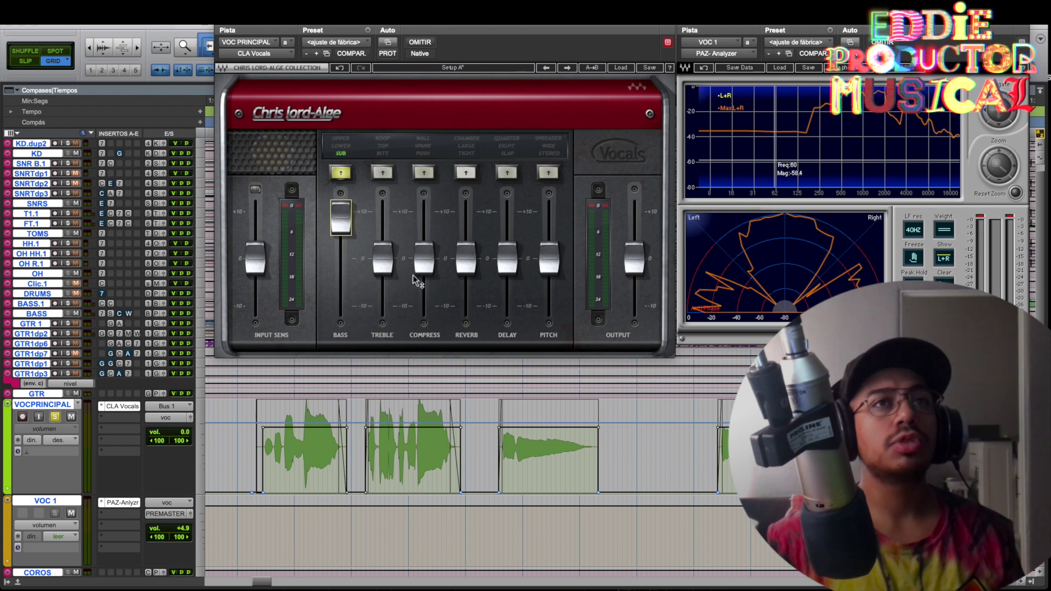
Try the Bass section in Lower mode, return it to Sub and set its fader to 10
{"action": "mouse_move", "coordinate": [341, 218]}
{"action": "left_mouse_down"}
{"action": "mouse_move", "coordinate": [341, 271]}
{"action": "mouse_move", "coordinate": [341, 224]}
{"action": "mouse_move", "coordinate": [340, 257]}
{"action": "mouse_move", "coordinate": [341, 235]}
{"action": "left_mouse_up"}
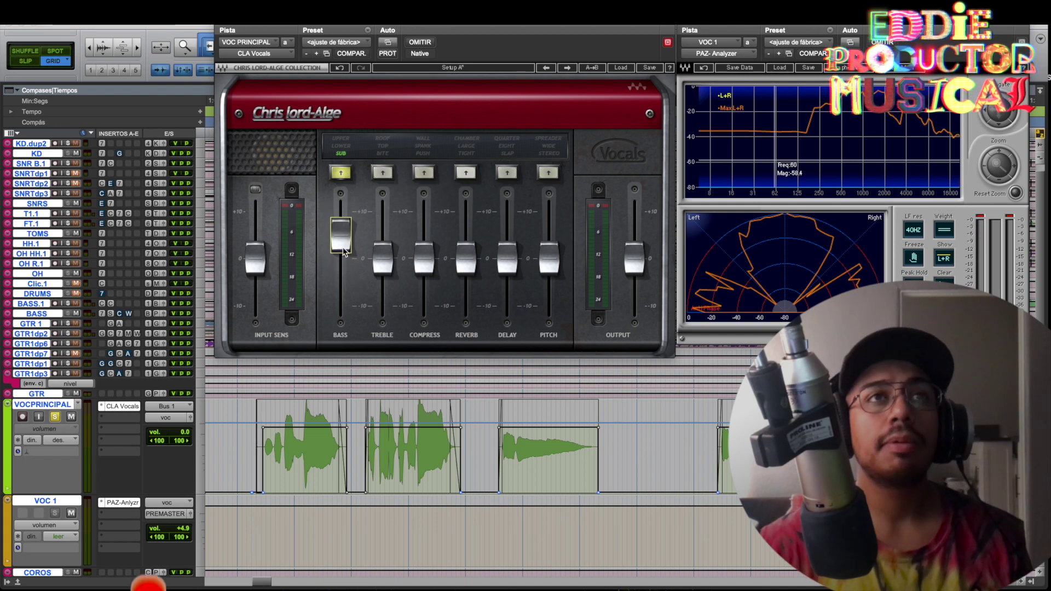
{"action": "left_click_drag", "start_coordinate": [344, 252], "coordinate": [342, 229]}
{"action": "left_click", "coordinate": [340, 172]}
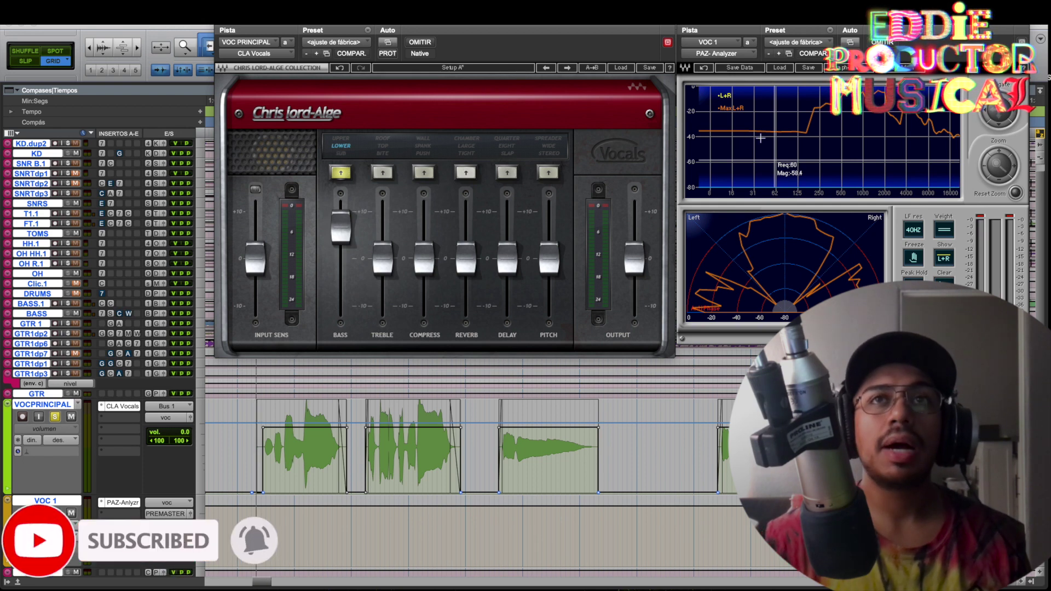
{"action": "left_click", "coordinate": [340, 173]}
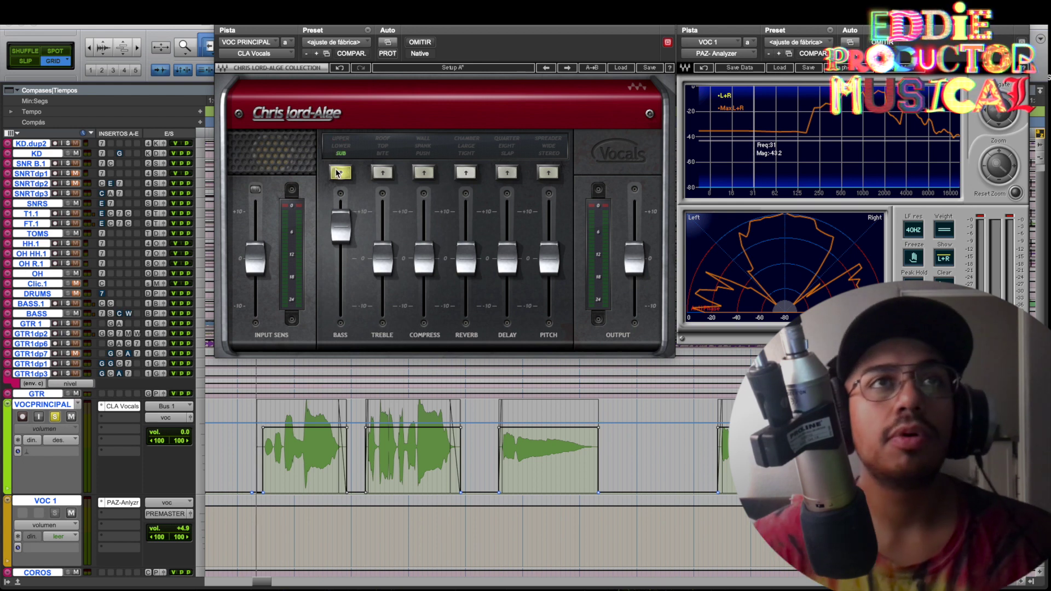
{"action": "left_click_drag", "start_coordinate": [342, 225], "coordinate": [340, 211]}
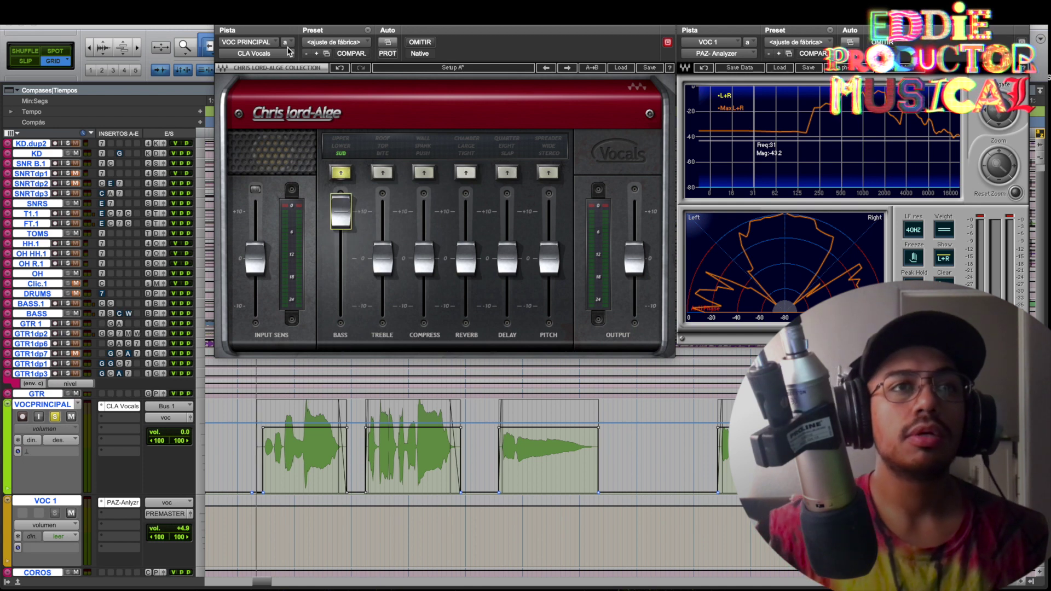
Play the vocal with the Sub bass boost, examine the low frequencies in the PAZ Analyzer and check the Bass fader value
{"action": "key", "text": "space"}
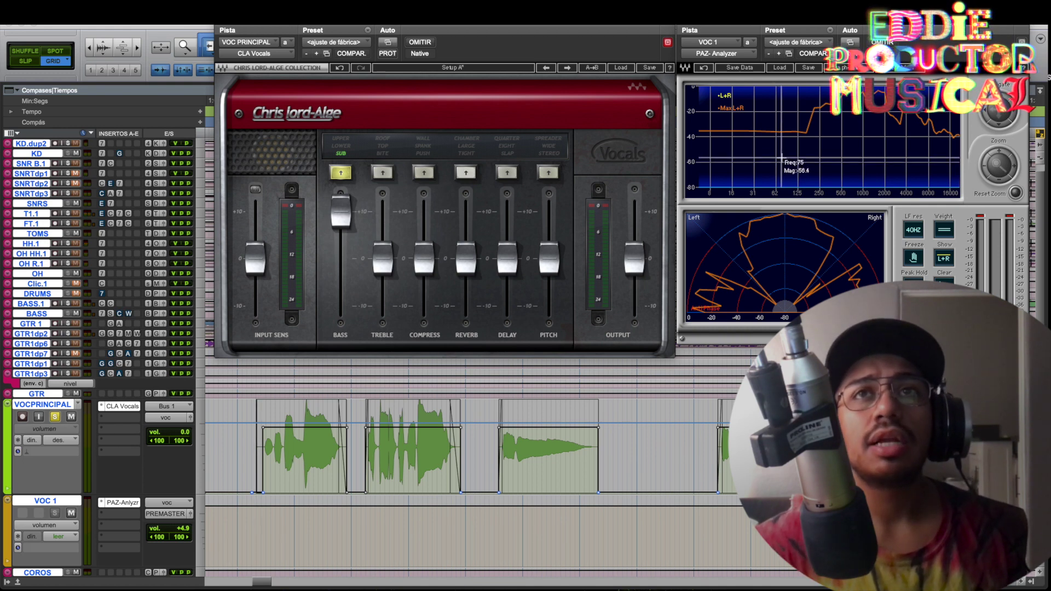
{"action": "key", "text": "space"}
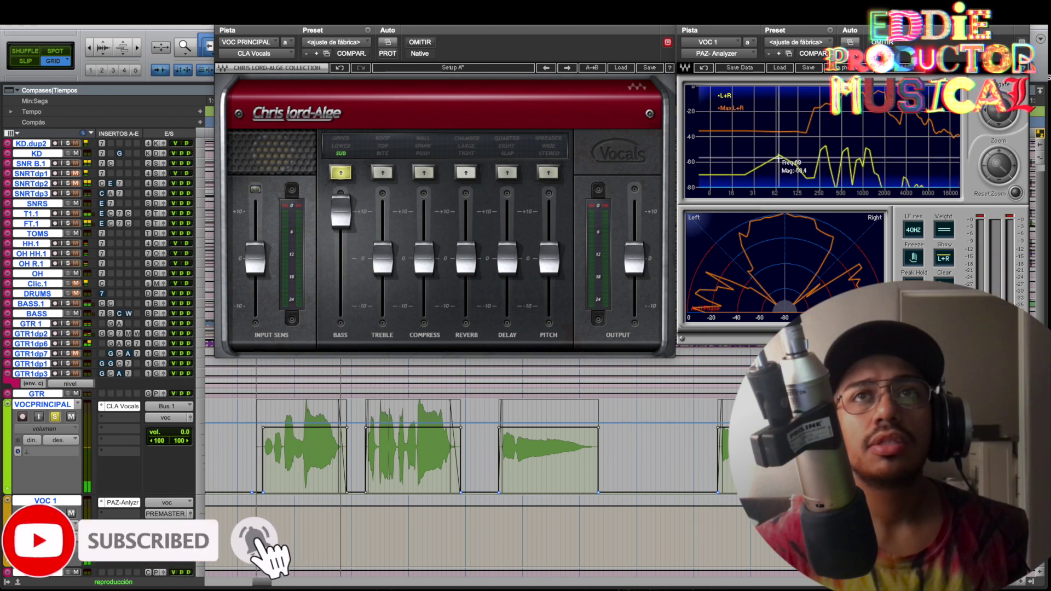
{"action": "key", "text": "space"}
{"action": "key", "text": "space"}
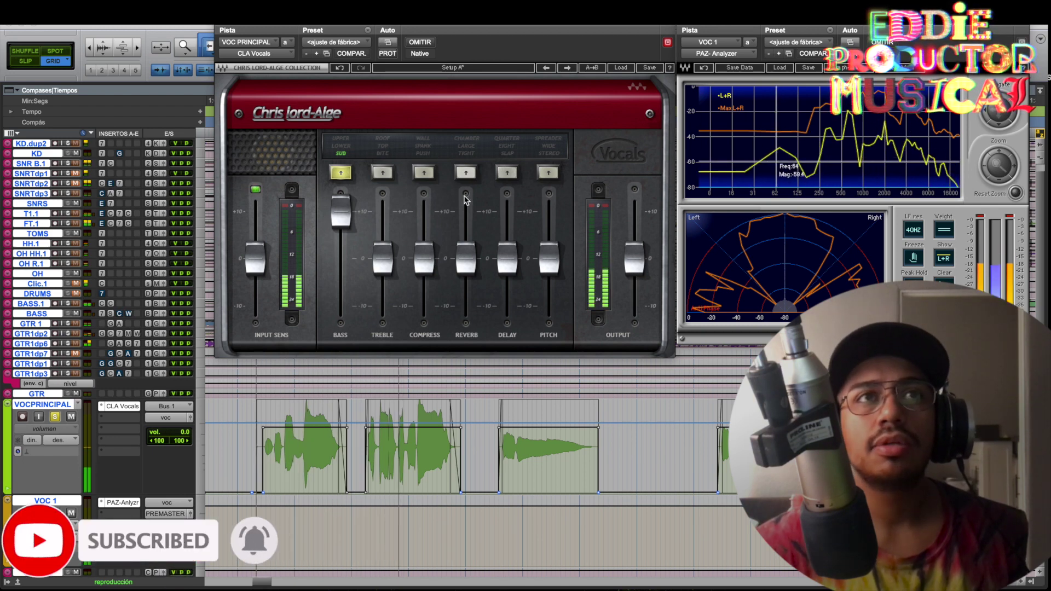
{"action": "key", "text": "space"}
{"action": "left_click", "coordinate": [341, 202]}
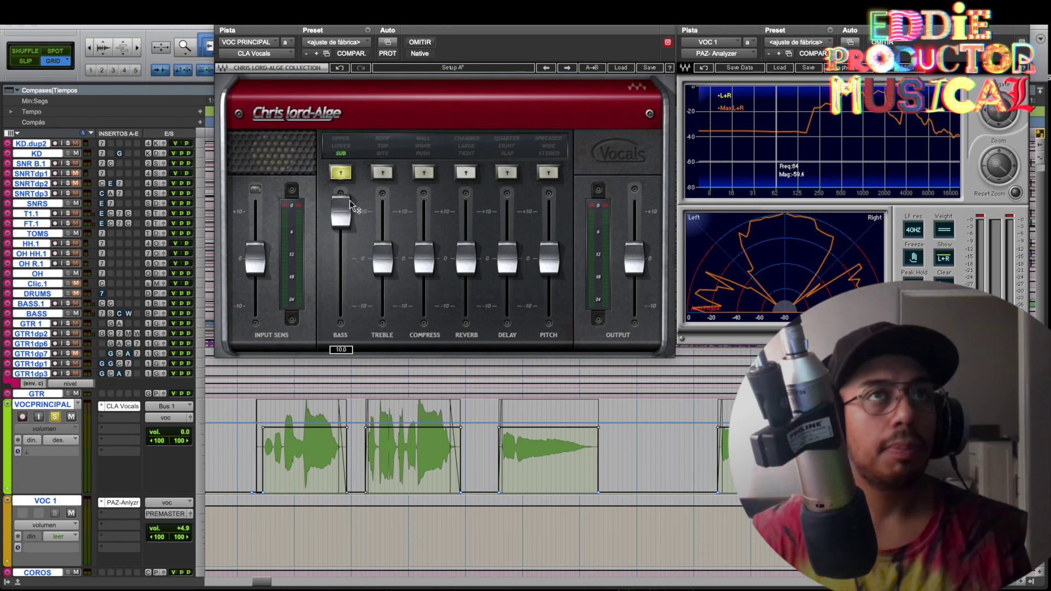
Set the Bass section to Lower mode and play the vocal, comparing it in the PAZ Analyzer with the section switched off
{"action": "left_click", "coordinate": [341, 173]}
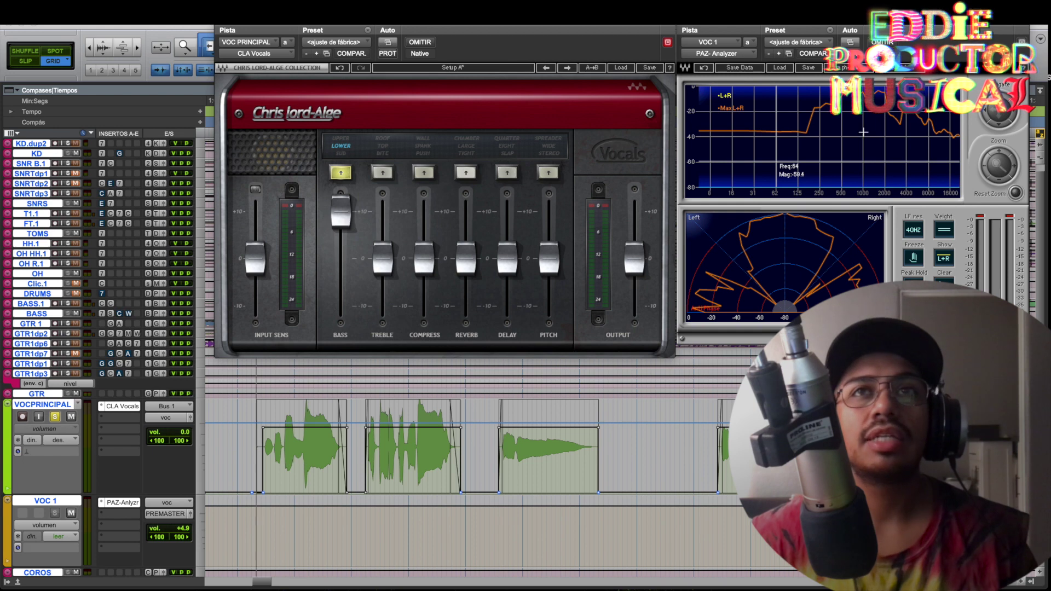
{"action": "left_click", "coordinate": [342, 174]}
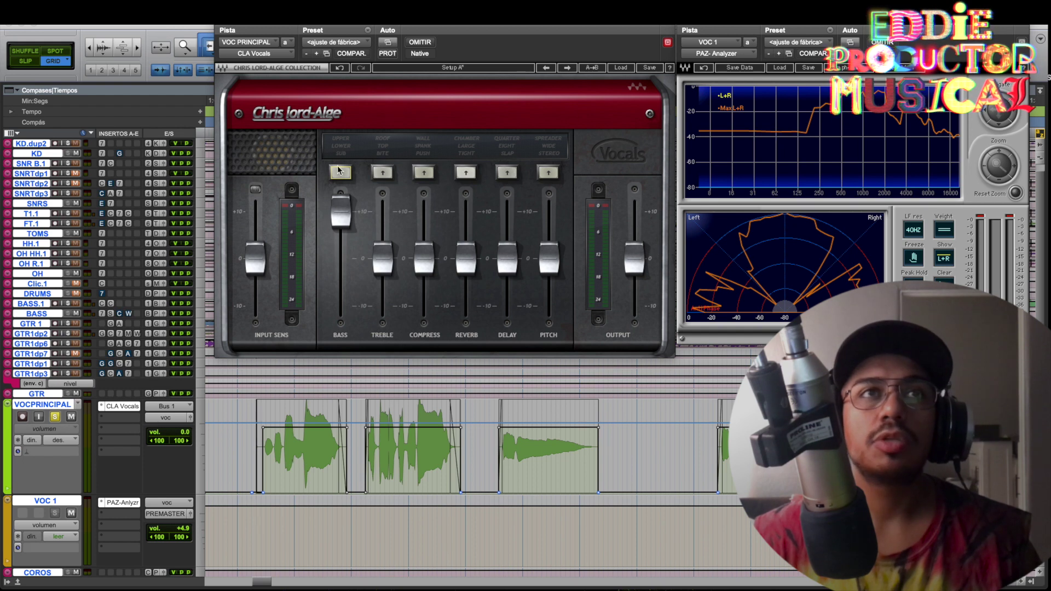
{"action": "key", "text": "space"}
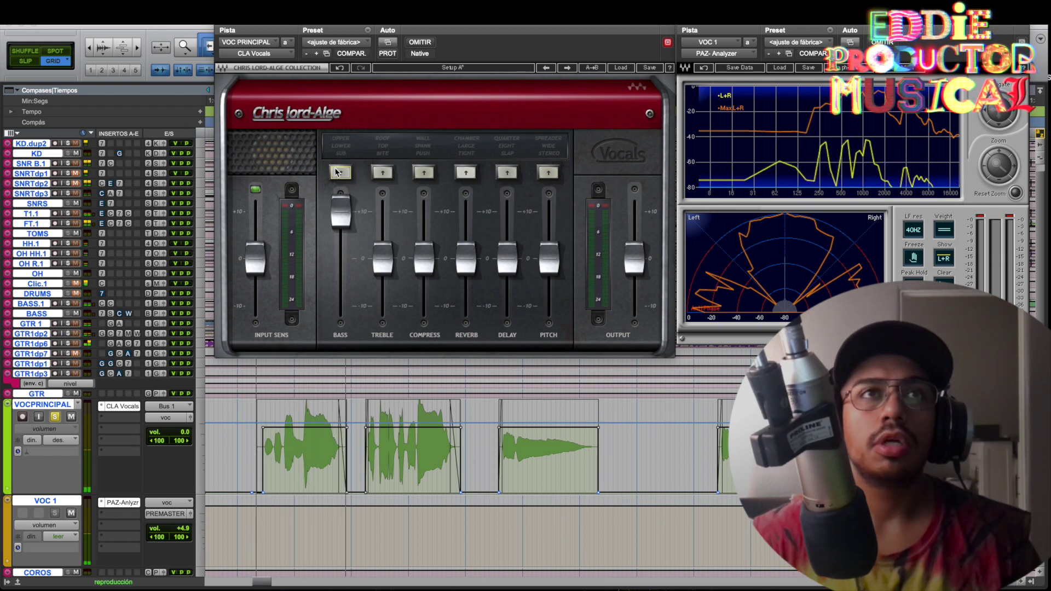
{"action": "left_click", "coordinate": [339, 173]}
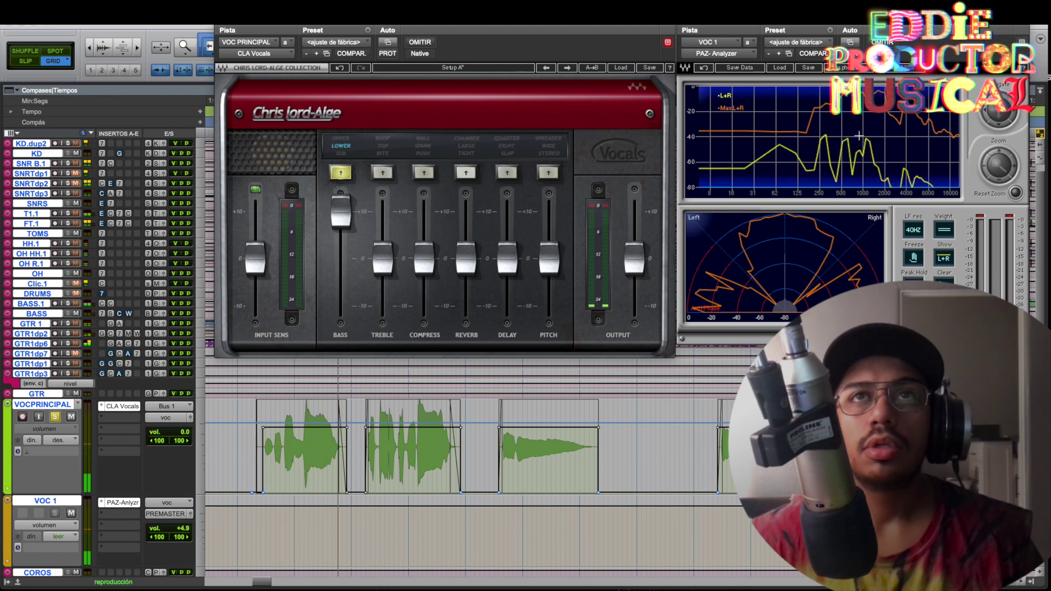
{"action": "key", "text": "space"}
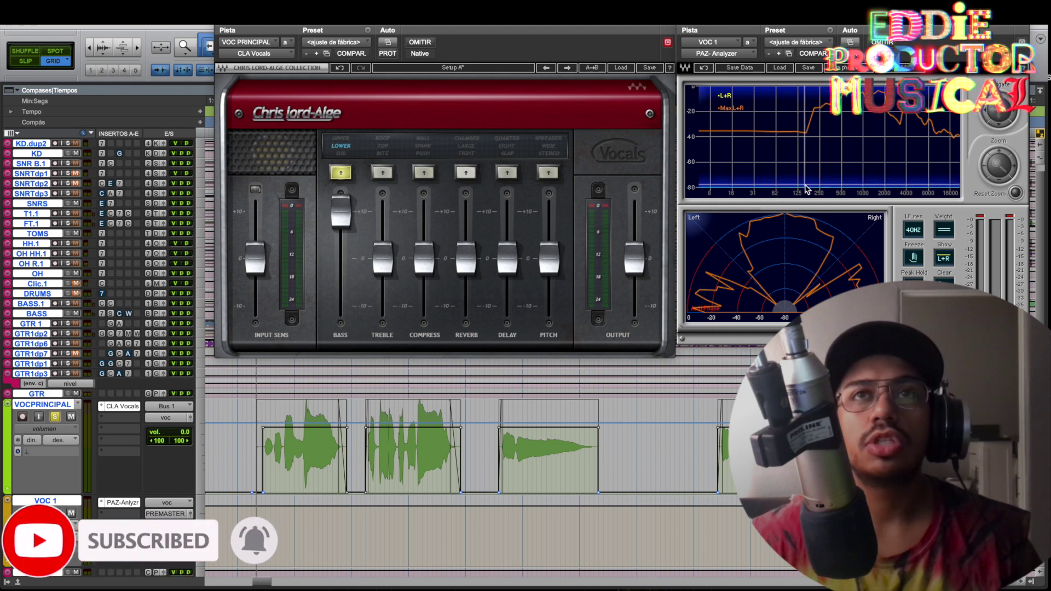
{"action": "key", "text": "space"}
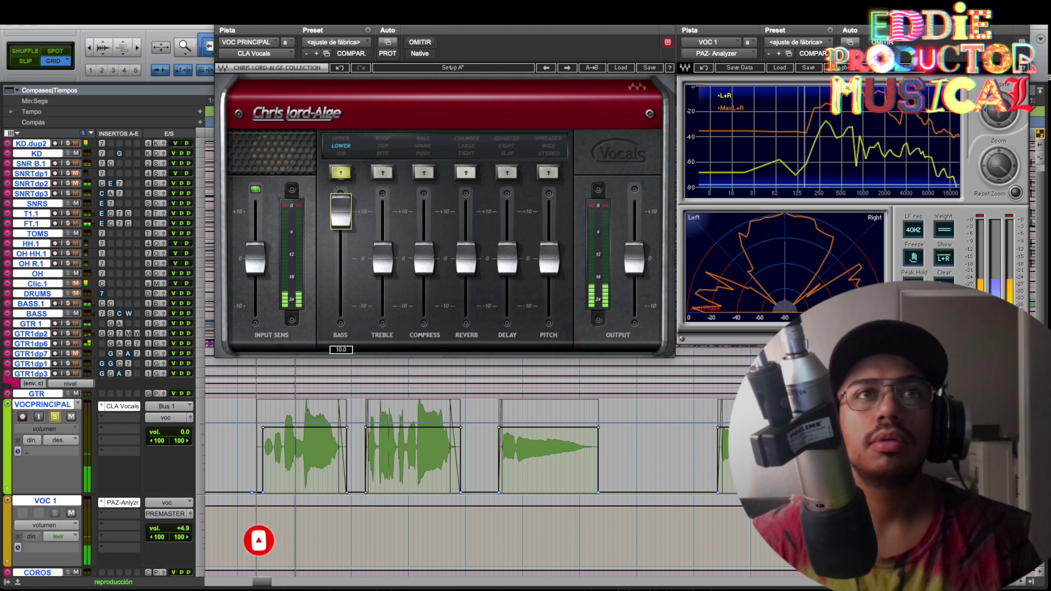
{"action": "left_click", "coordinate": [342, 176]}
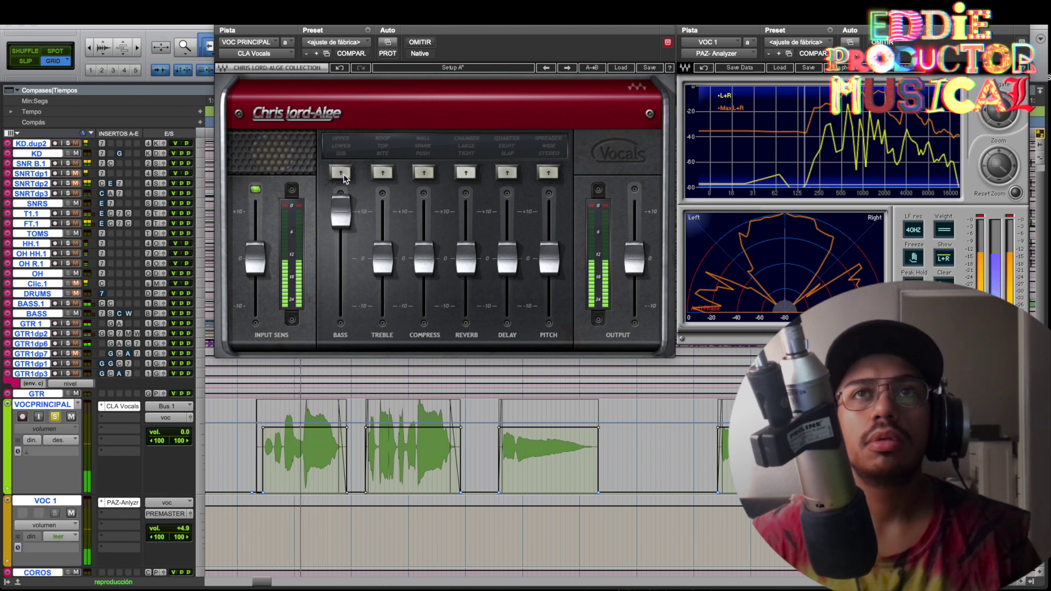
Set the Bass section to Upper mode and play the vocal, alternating with the section off to compare the low end in the analyzer
{"action": "left_click", "coordinate": [341, 174]}
{"action": "key", "text": "space"}
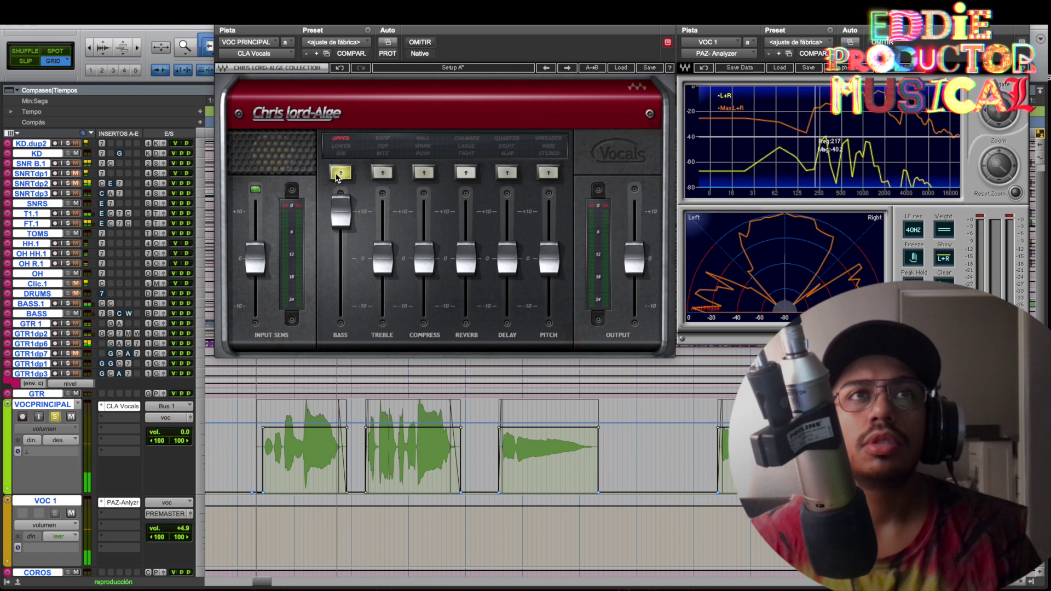
{"action": "key", "text": "space"}
{"action": "key", "text": "space"}
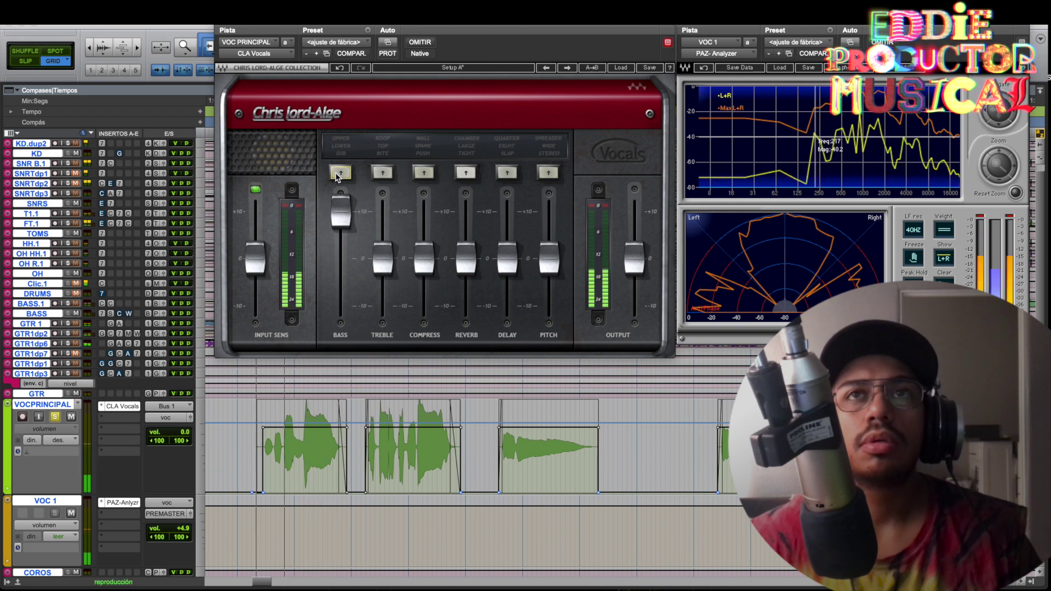
{"action": "left_click", "coordinate": [340, 173]}
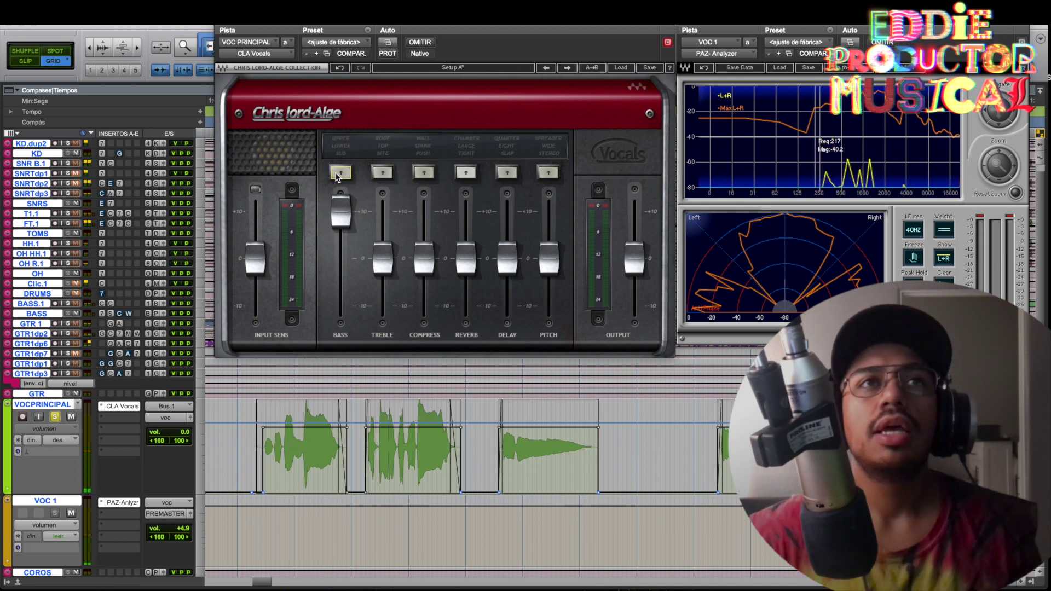
{"action": "key", "text": "space"}
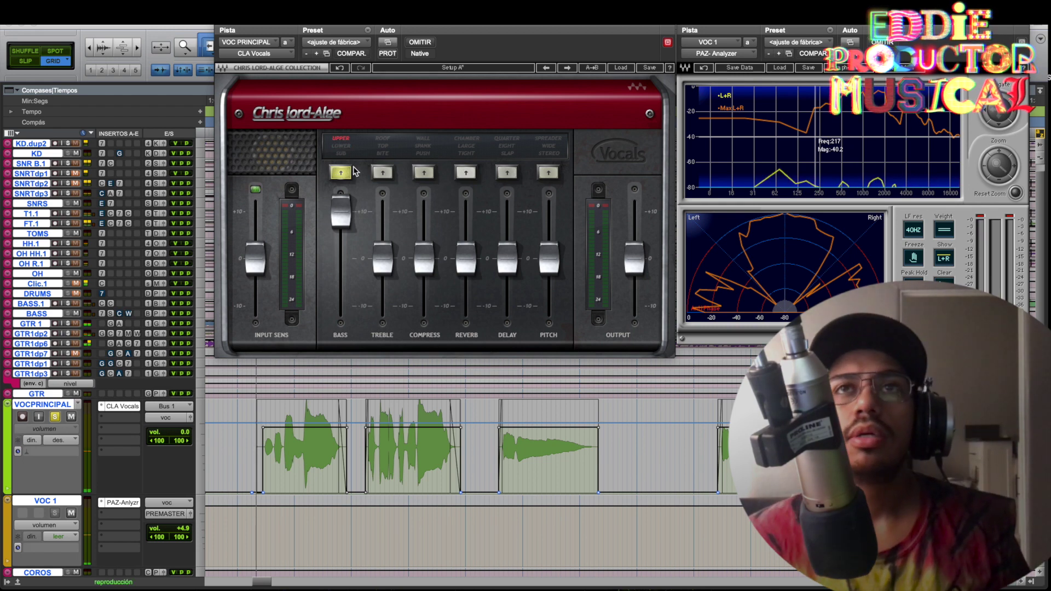
{"action": "key", "text": "space"}
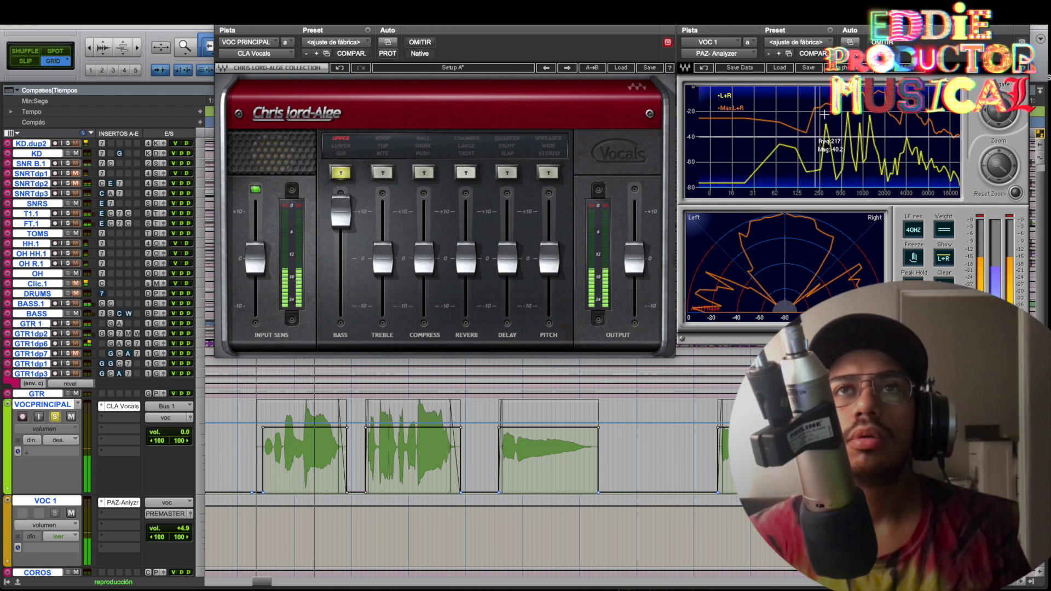
{"action": "key", "text": "space"}
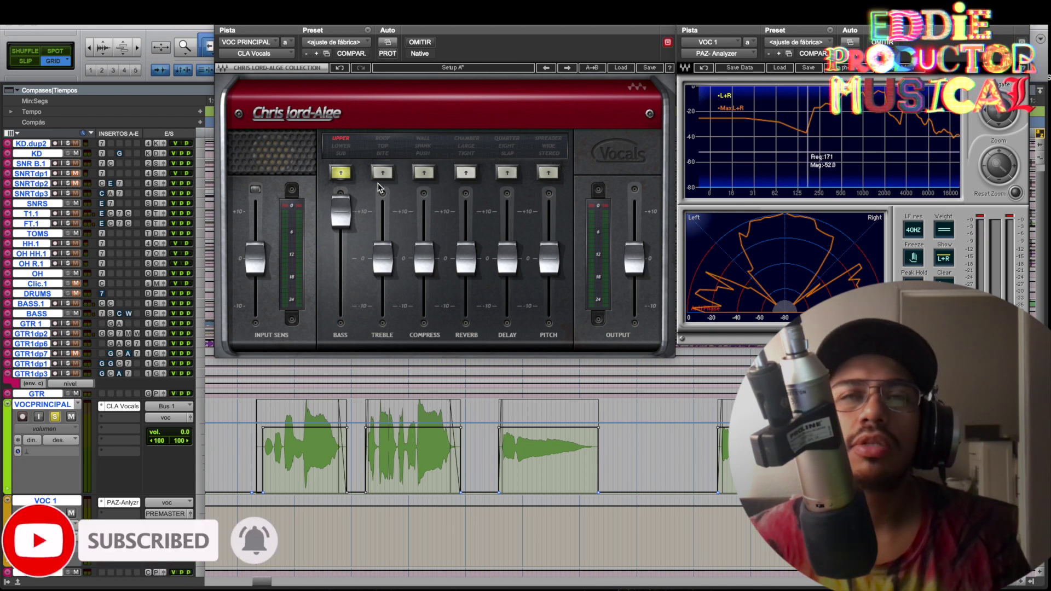
Change the Bass section to Lower mode and pull its fader all the way down
{"action": "left_click", "coordinate": [341, 173]}
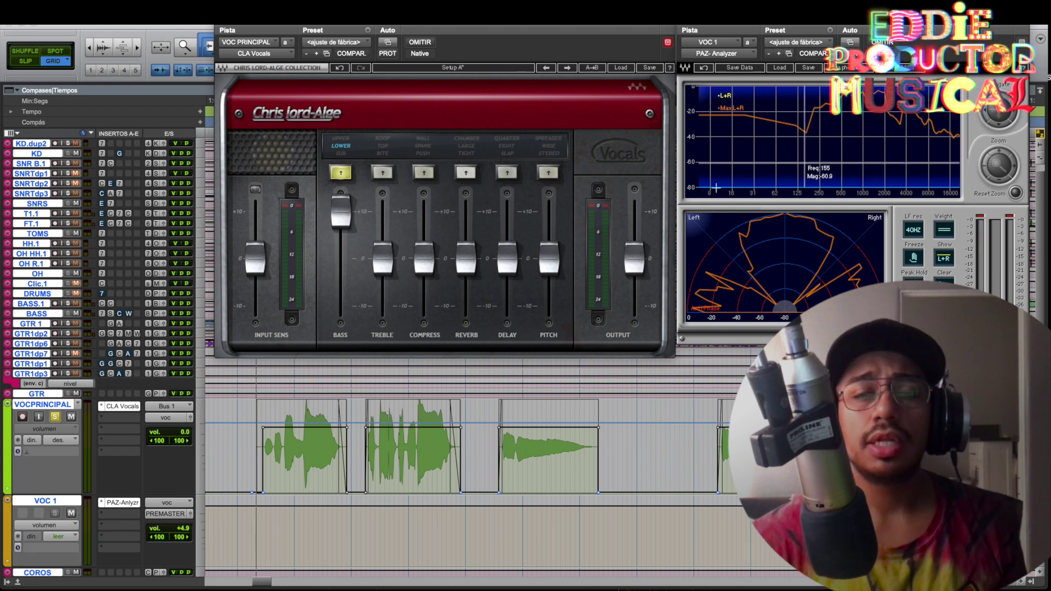
{"action": "left_click_drag", "start_coordinate": [340, 215], "coordinate": [338, 317]}
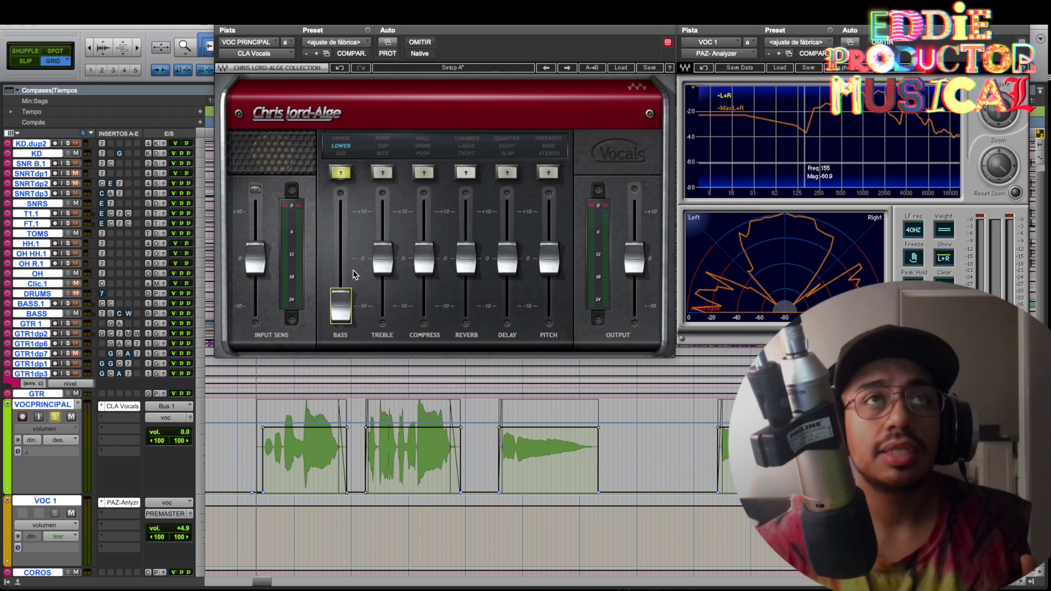
Switch on the Treble section in Bite mode and raise its fader past 4.7 while the vocal plays
{"action": "left_click", "coordinate": [382, 172]}
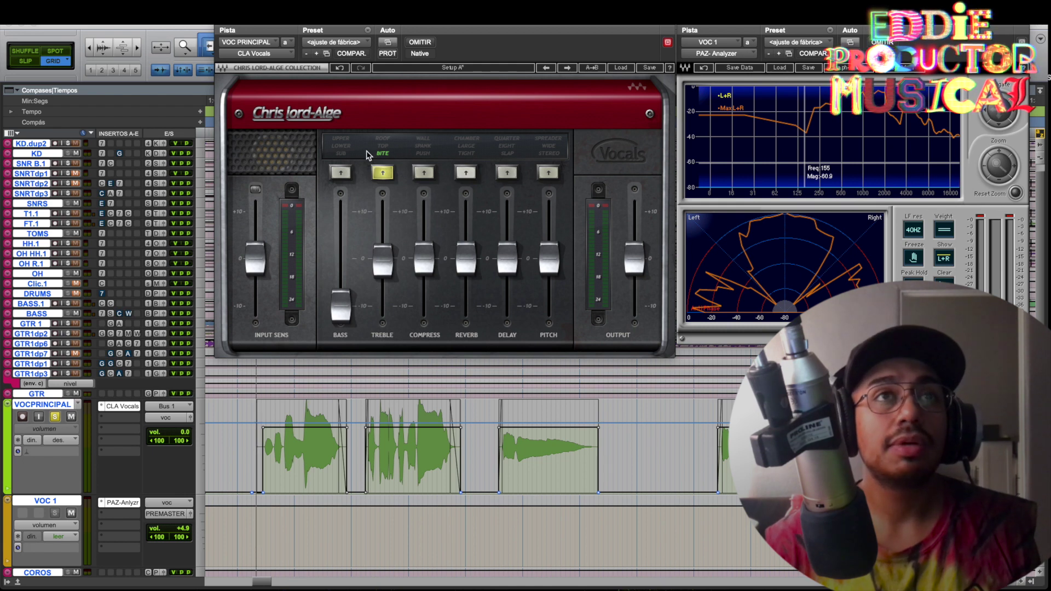
{"action": "left_click", "coordinate": [382, 173]}
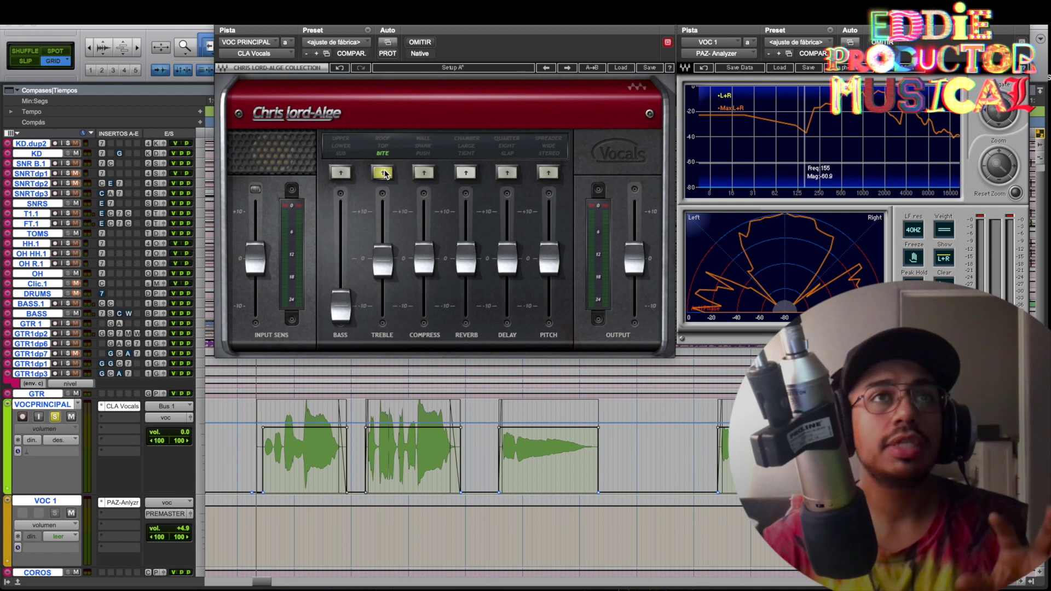
{"action": "left_click_drag", "start_coordinate": [382, 260], "coordinate": [382, 234]}
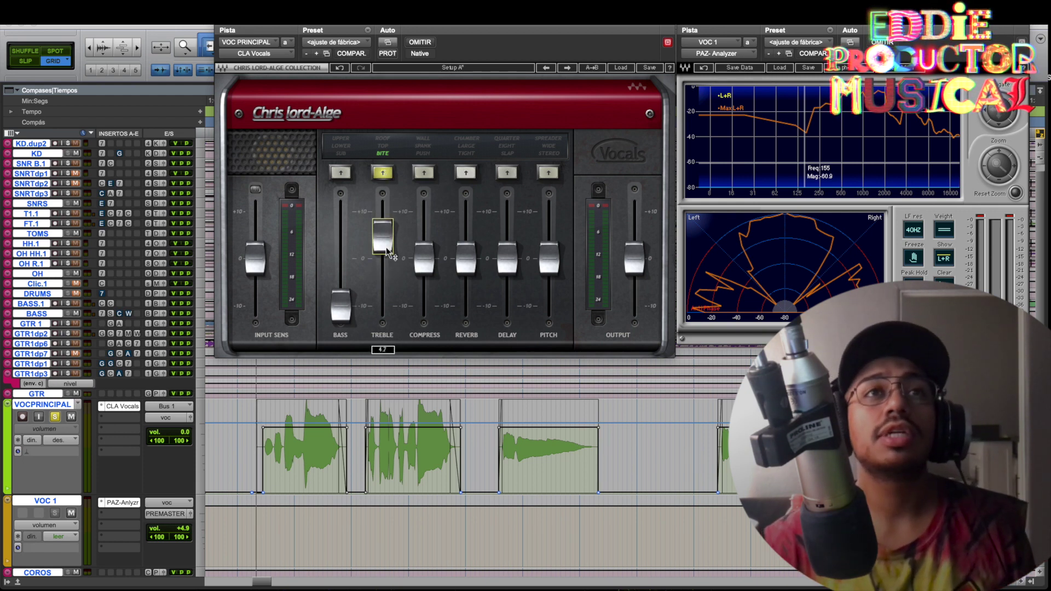
{"action": "key", "text": "space"}
{"action": "left_click_drag", "start_coordinate": [386, 248], "coordinate": [383, 222]}
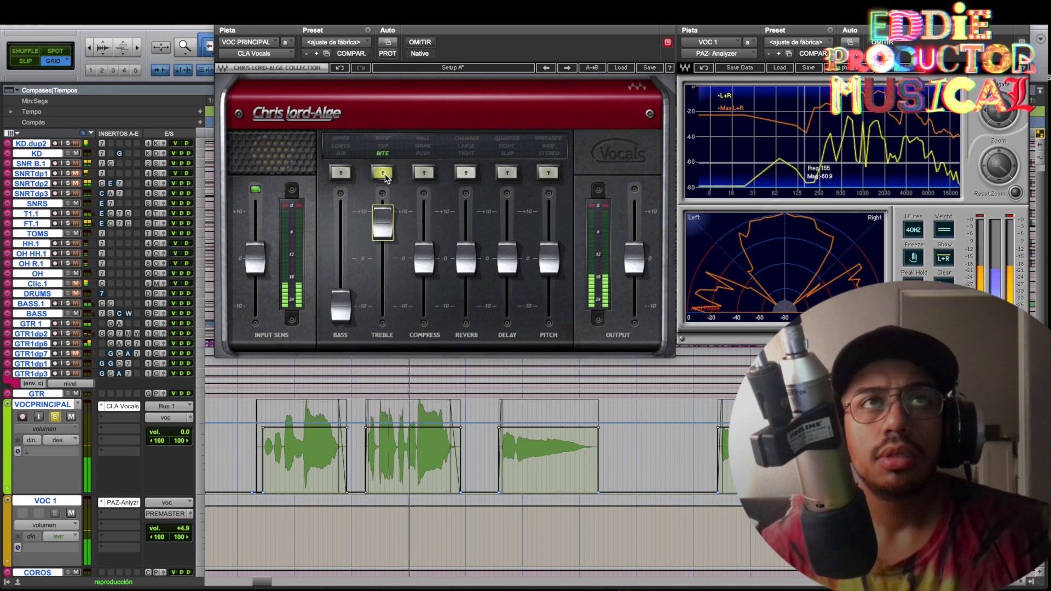
Try the Treble section in Top and Roof modes with the vocal playing and raise its fader close to +10
{"action": "left_click", "coordinate": [383, 173]}
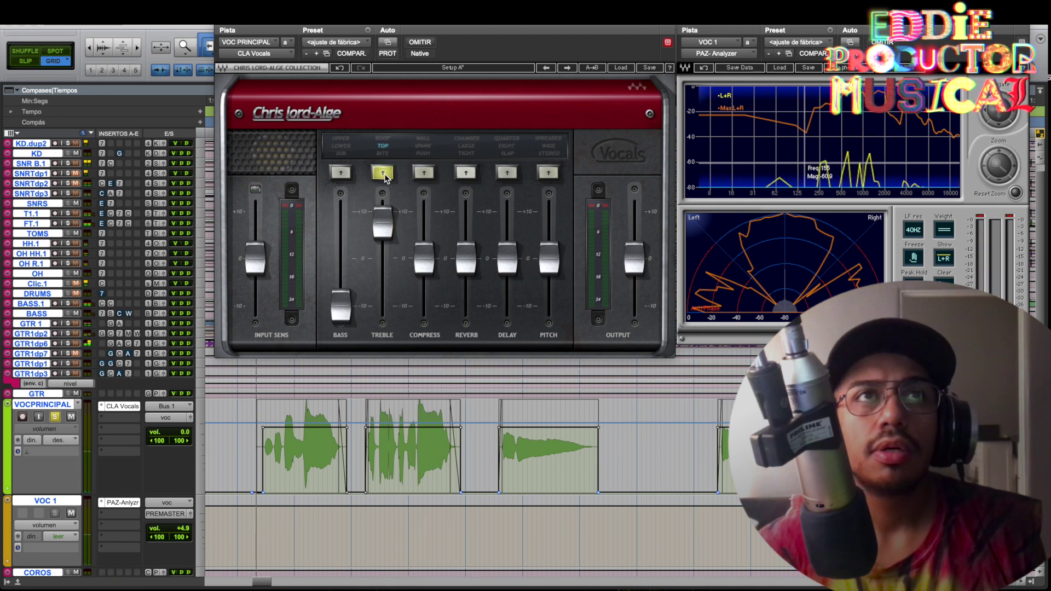
{"action": "key", "text": "space"}
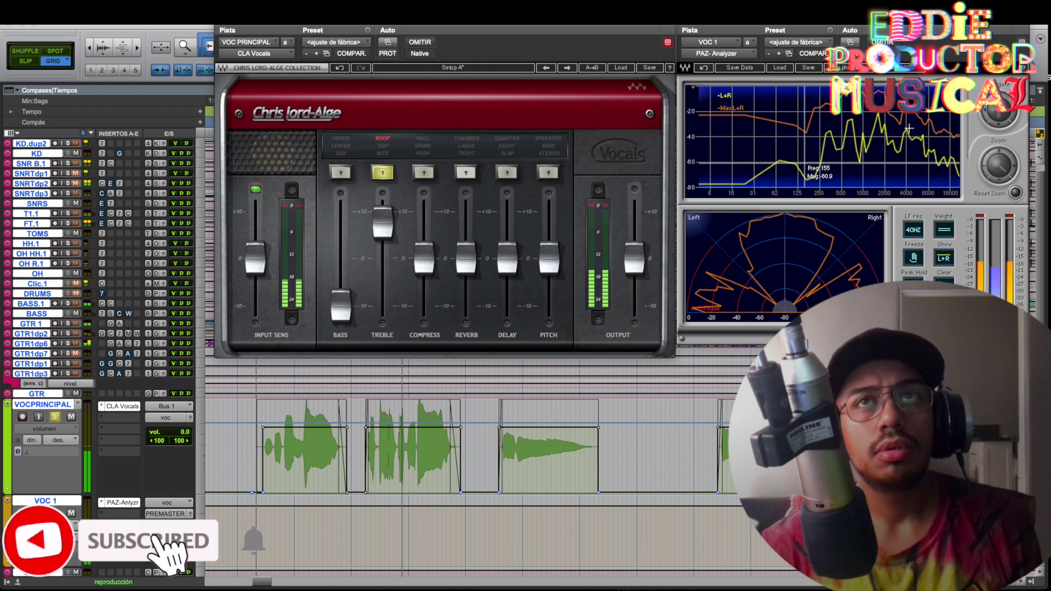
{"action": "key", "text": "space"}
{"action": "left_click_drag", "start_coordinate": [383, 222], "coordinate": [382, 216]}
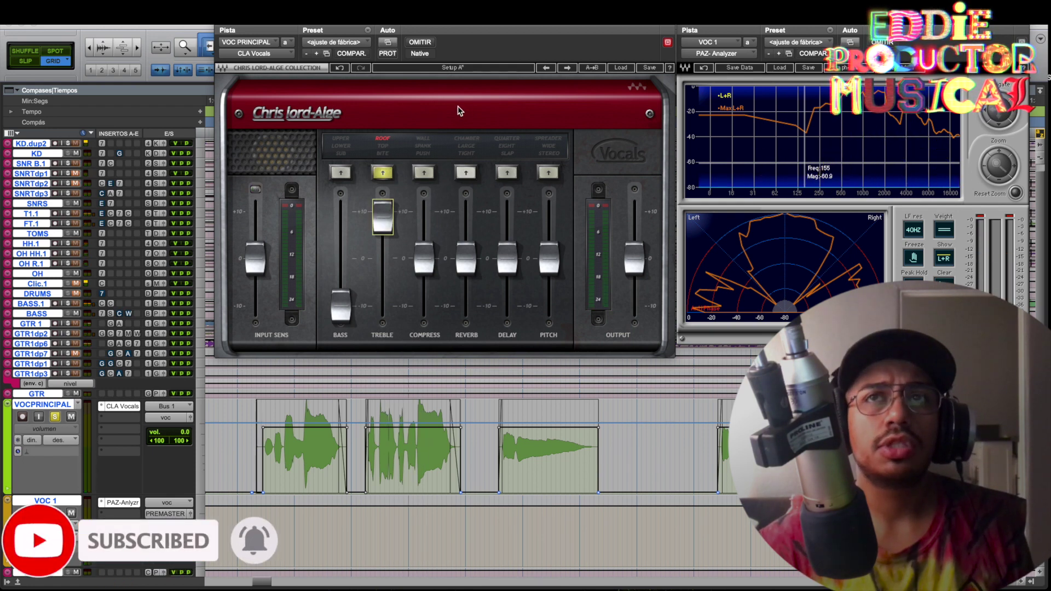
{"action": "mouse_move", "coordinate": [382, 216]}
{"action": "left_mouse_down"}
{"action": "mouse_move", "coordinate": [395, 237]}
{"action": "mouse_move", "coordinate": [381, 227]}
{"action": "left_mouse_up"}
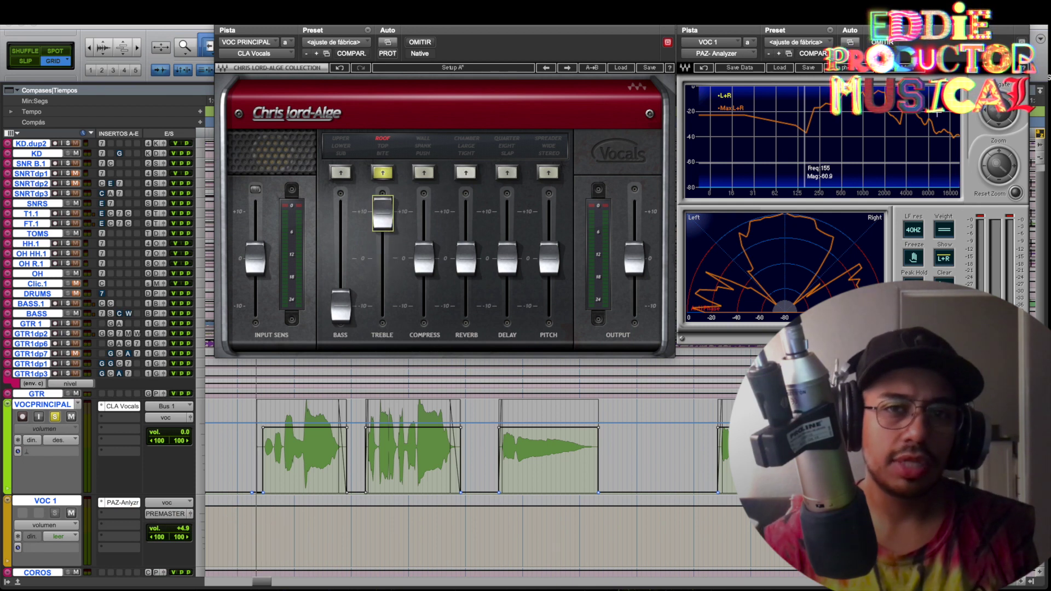
Pull the Treble fader all the way down and switch the section off
{"action": "key", "text": "space"}
{"action": "left_click_drag", "start_coordinate": [382, 213], "coordinate": [382, 252]}
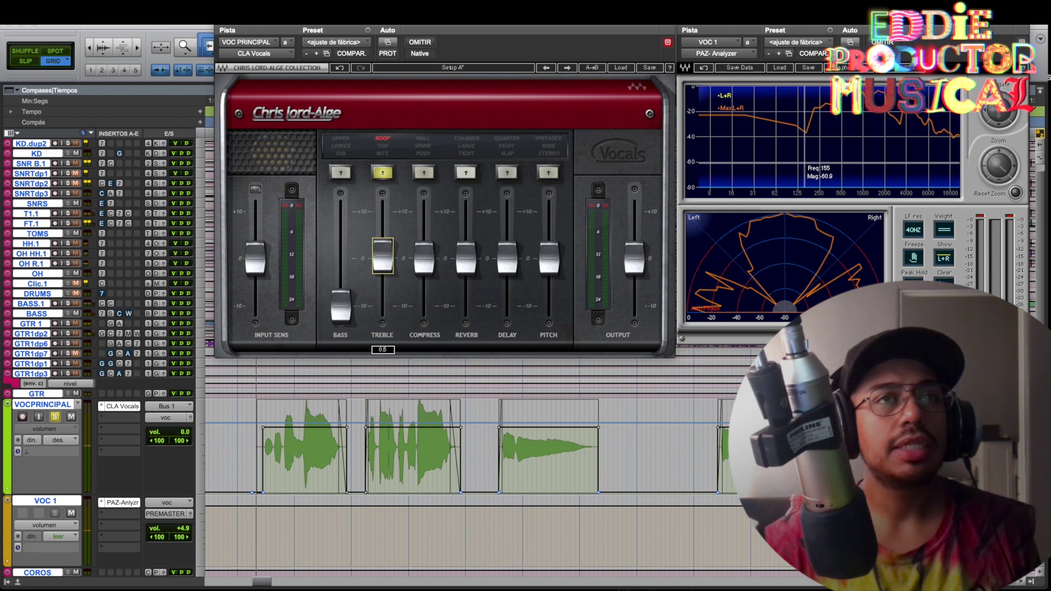
{"action": "mouse_move", "coordinate": [337, 316]}
{"action": "left_mouse_down"}
{"action": "mouse_move", "coordinate": [339, 257]}
{"action": "mouse_move", "coordinate": [339, 307]}
{"action": "left_mouse_up"}
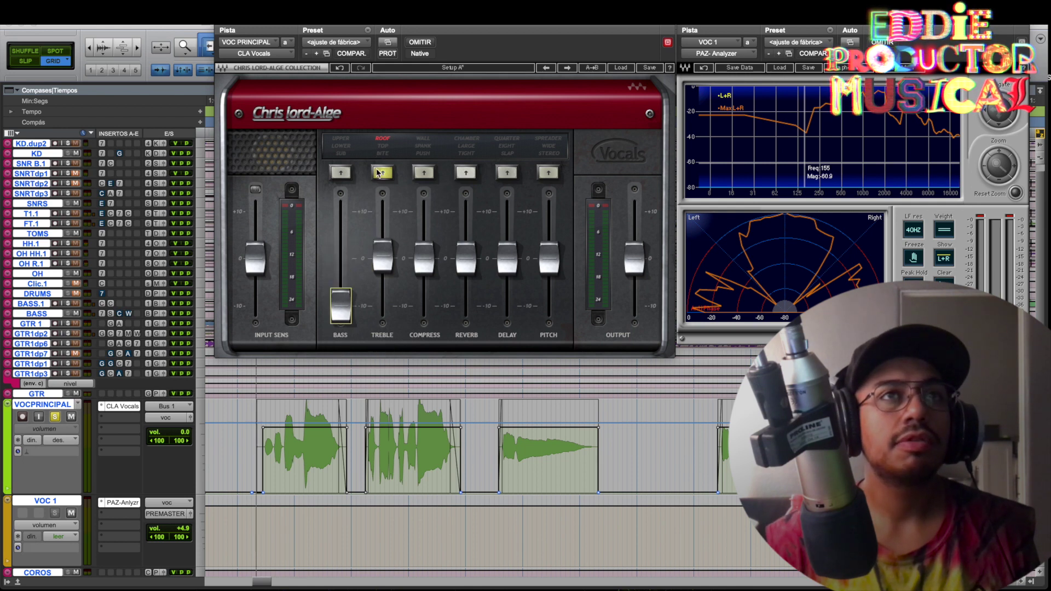
{"action": "left_click_drag", "start_coordinate": [383, 253], "coordinate": [383, 305]}
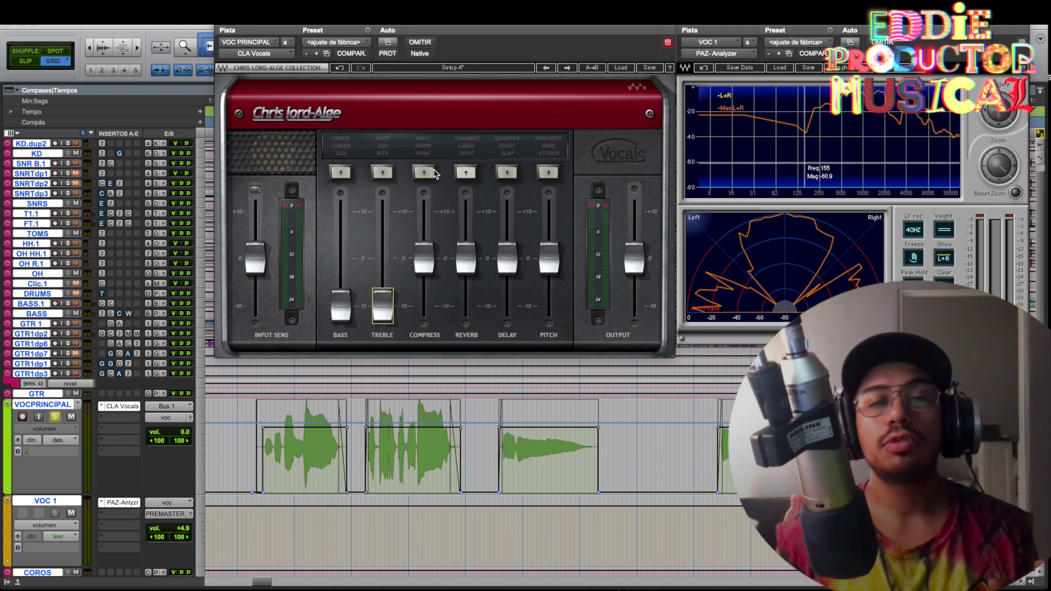
Switch on the Compress section in Push mode and raise its fader well above zero while playing the vocal
{"action": "left_click", "coordinate": [433, 172]}
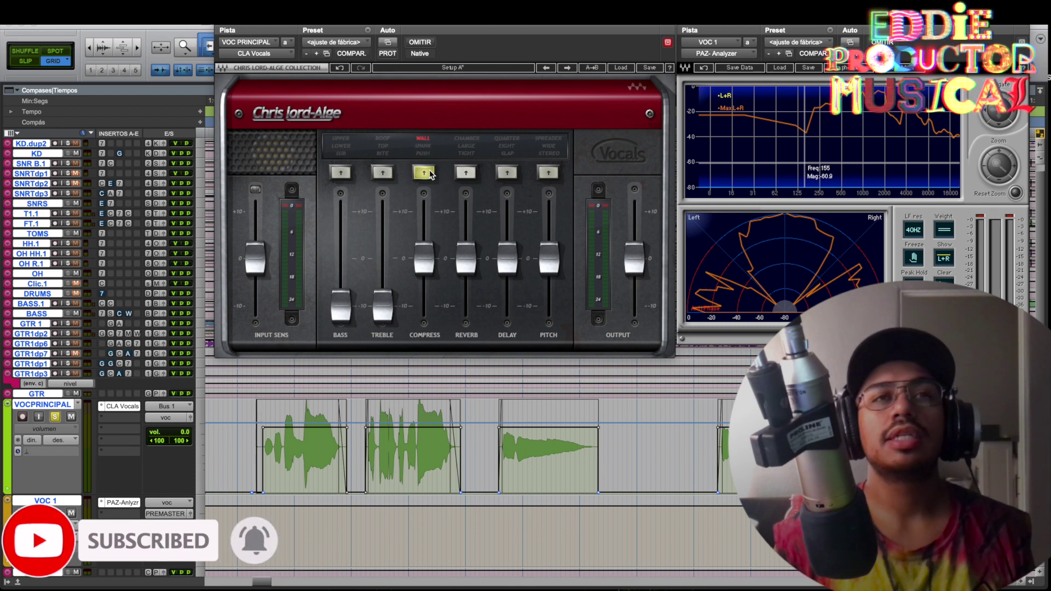
{"action": "scroll", "coordinate": [429, 199], "scroll_direction": "down", "scroll_amount": 3}
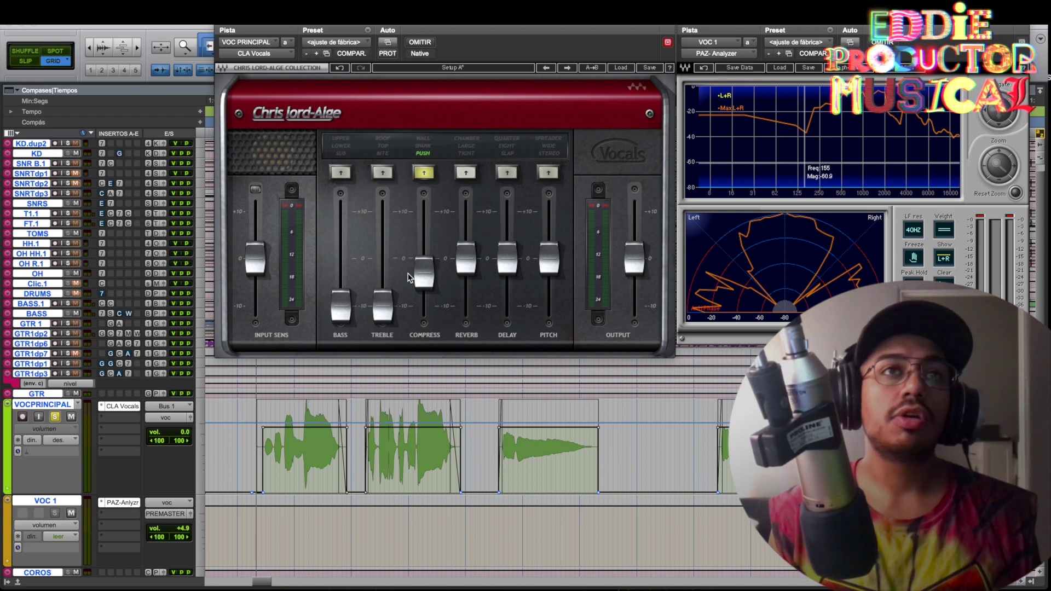
{"action": "left_click_drag", "start_coordinate": [420, 272], "coordinate": [421, 265]}
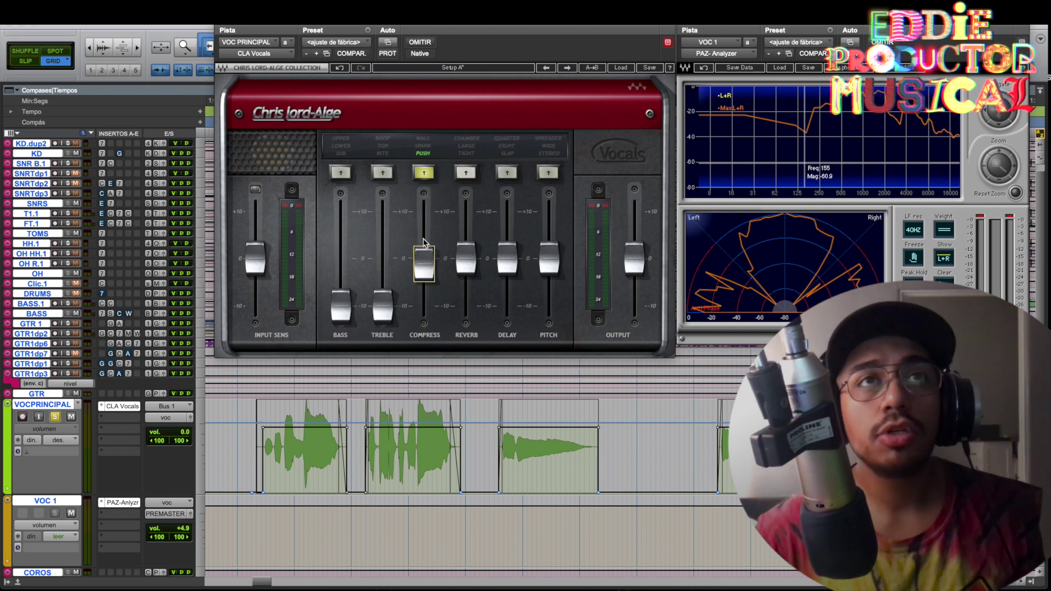
{"action": "key", "text": "space"}
{"action": "left_click_drag", "start_coordinate": [419, 272], "coordinate": [419, 230]}
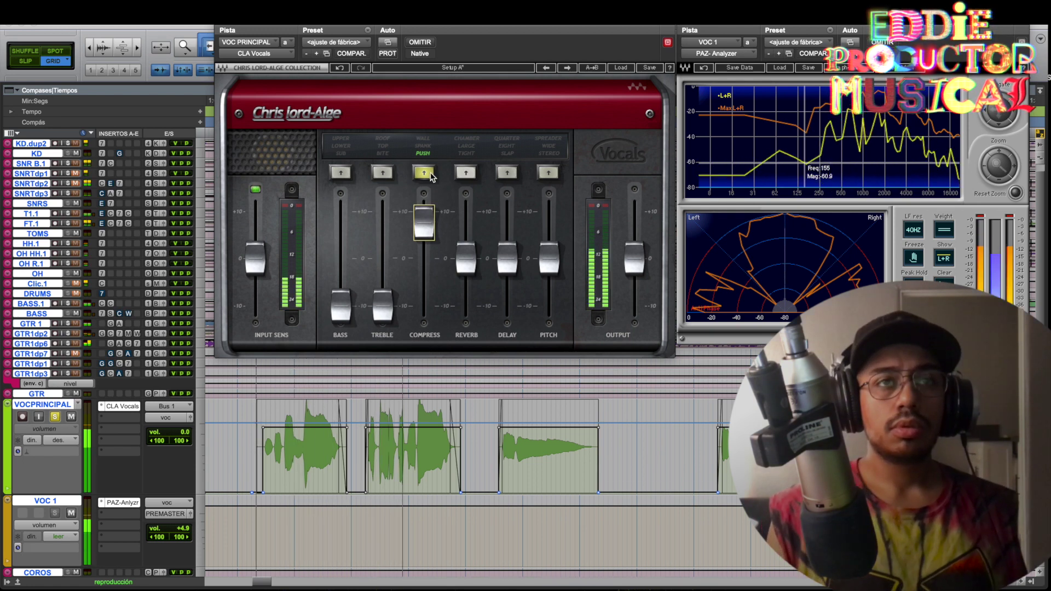
{"action": "key", "text": "space"}
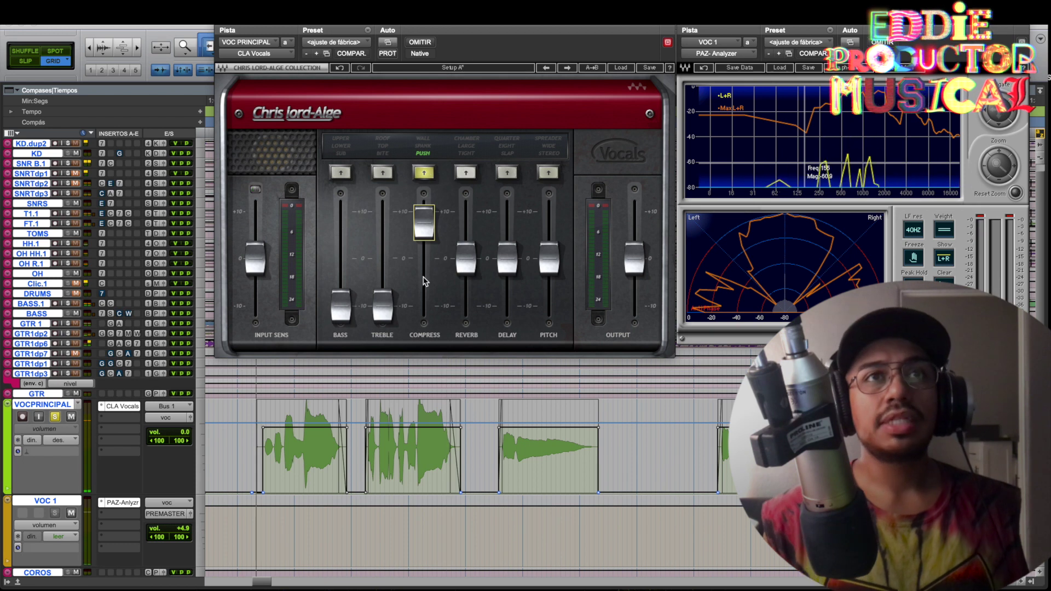
Lower the Compress fader to 4.9, play the vocal and change the compression mode to Spank
{"action": "left_click_drag", "start_coordinate": [428, 221], "coordinate": [427, 235]}
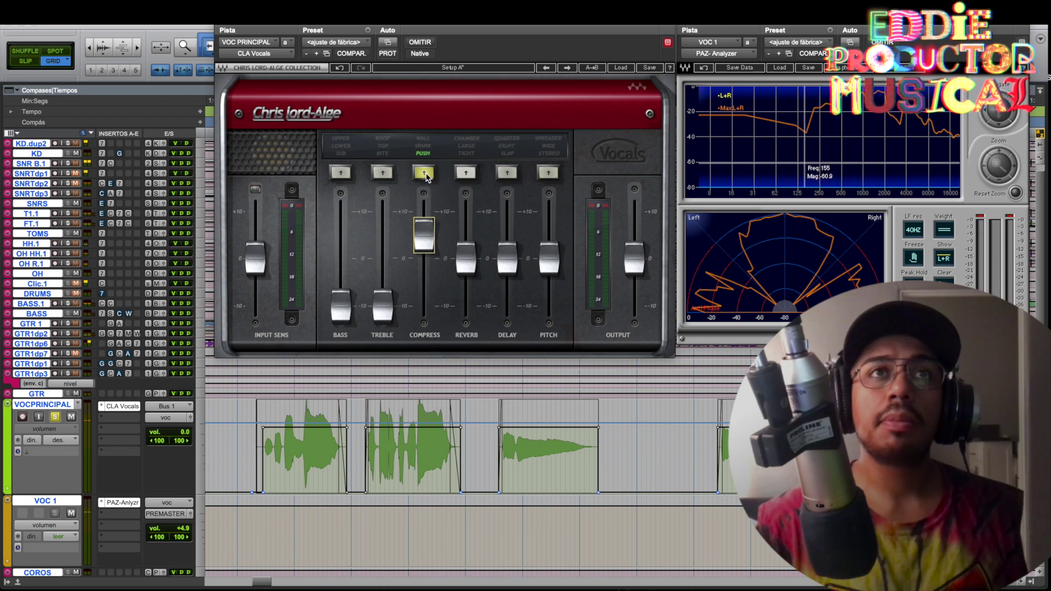
{"action": "key", "text": "space"}
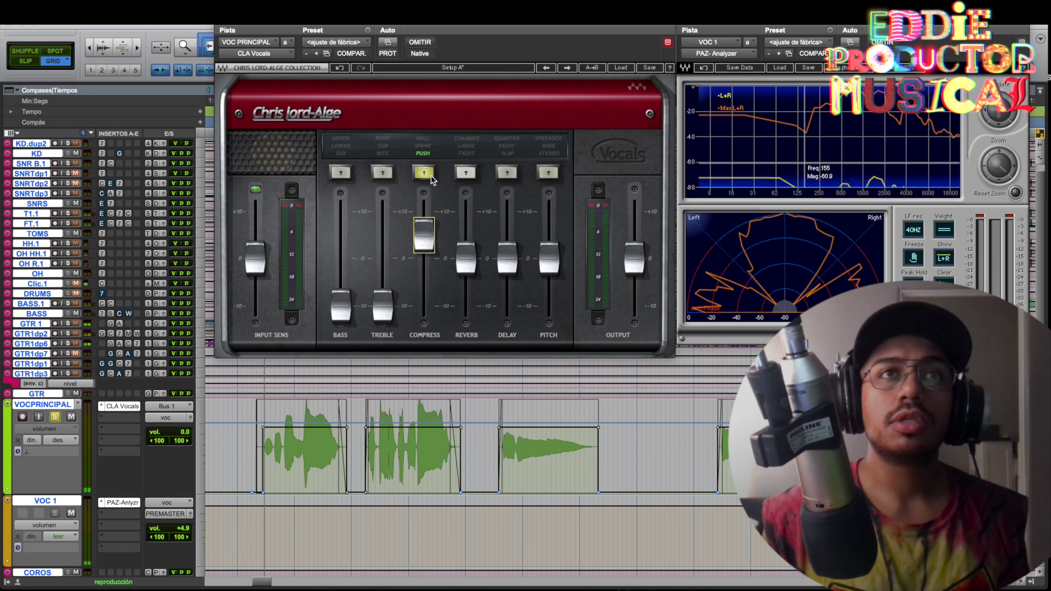
{"action": "left_click", "coordinate": [424, 173]}
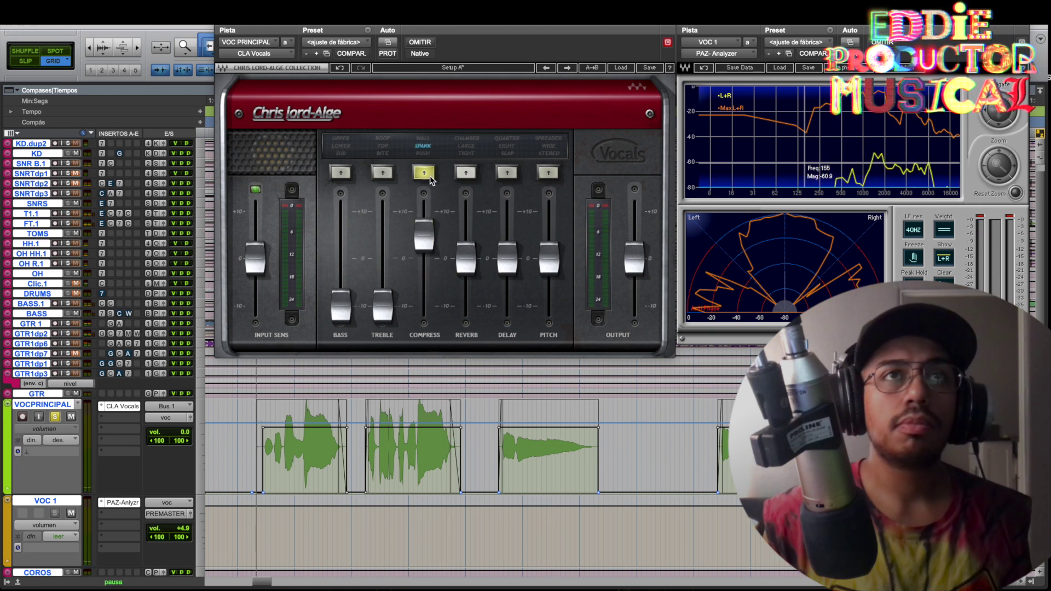
{"action": "left_click", "coordinate": [427, 248]}
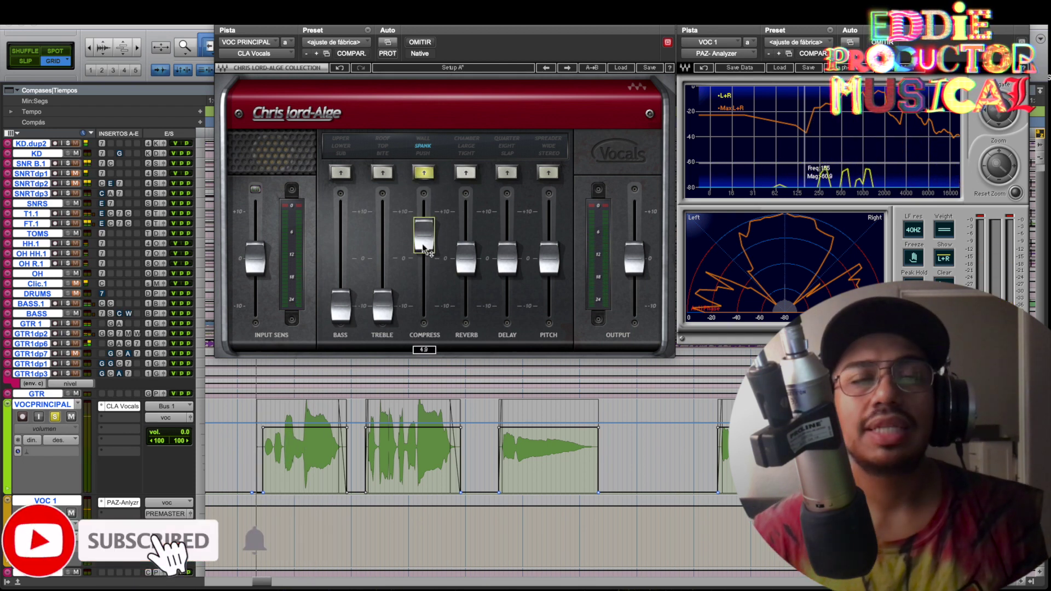
Change the Compress section to Wall mode and lower its fader to just below zero while playing the vocal
{"action": "left_click_drag", "start_coordinate": [427, 249], "coordinate": [422, 244]}
{"action": "left_click", "coordinate": [424, 172]}
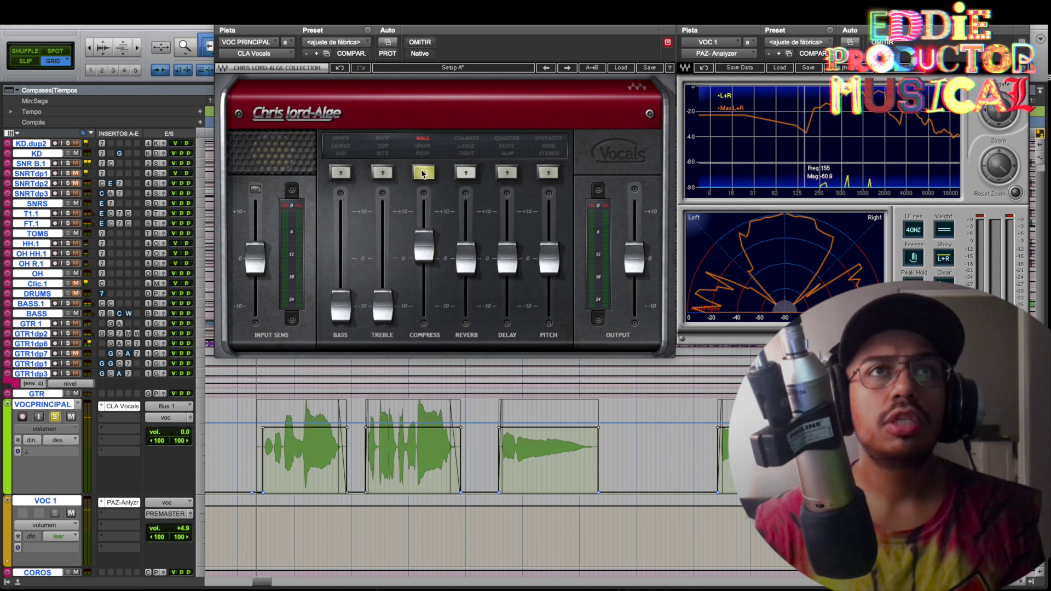
{"action": "left_click_drag", "start_coordinate": [423, 245], "coordinate": [423, 253]}
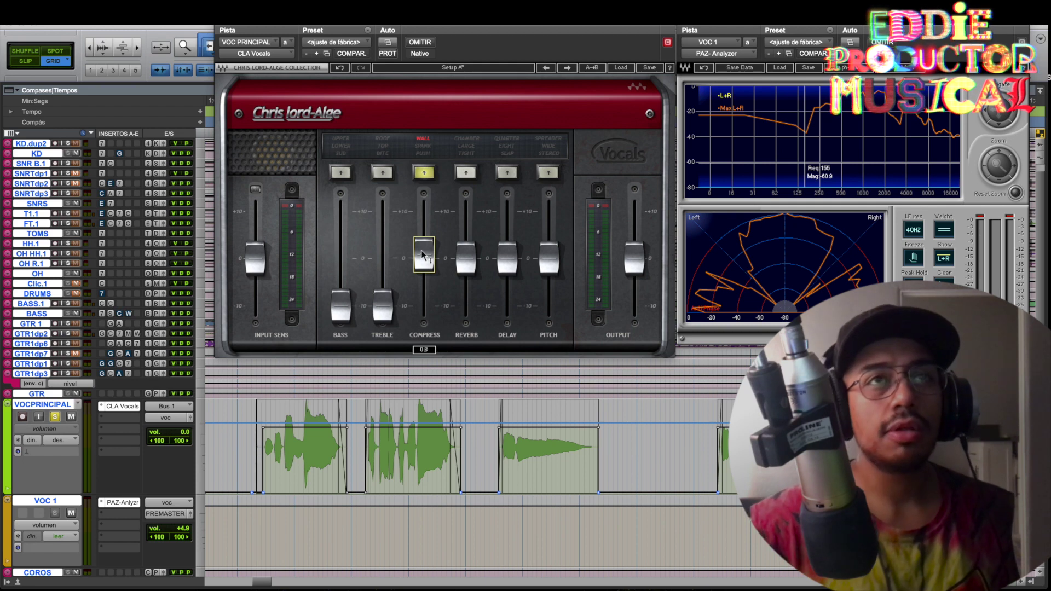
{"action": "key", "text": "space"}
{"action": "left_click_drag", "start_coordinate": [422, 253], "coordinate": [422, 257]}
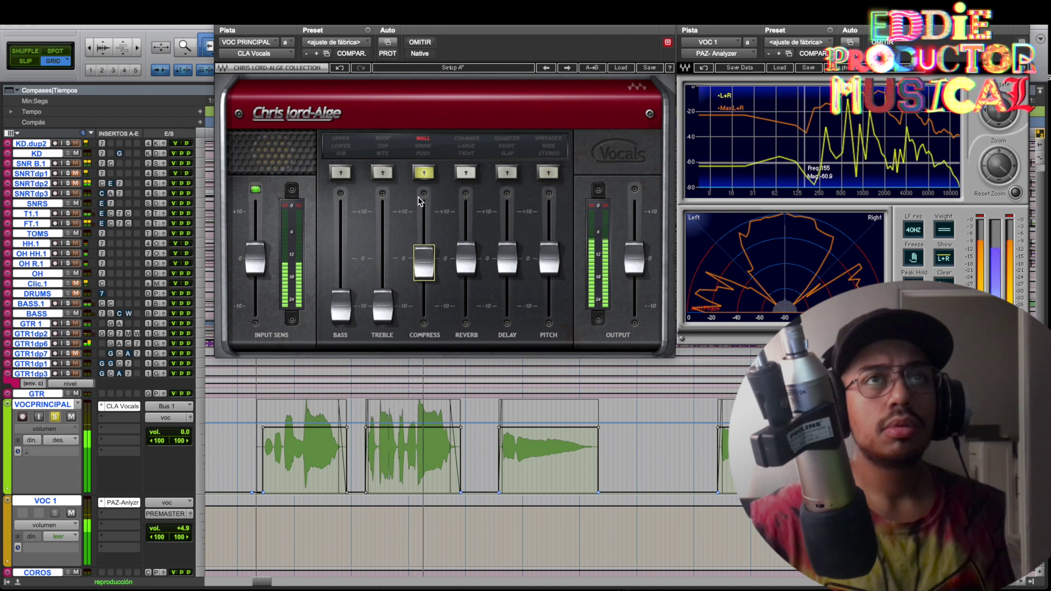
{"action": "key", "text": "space"}
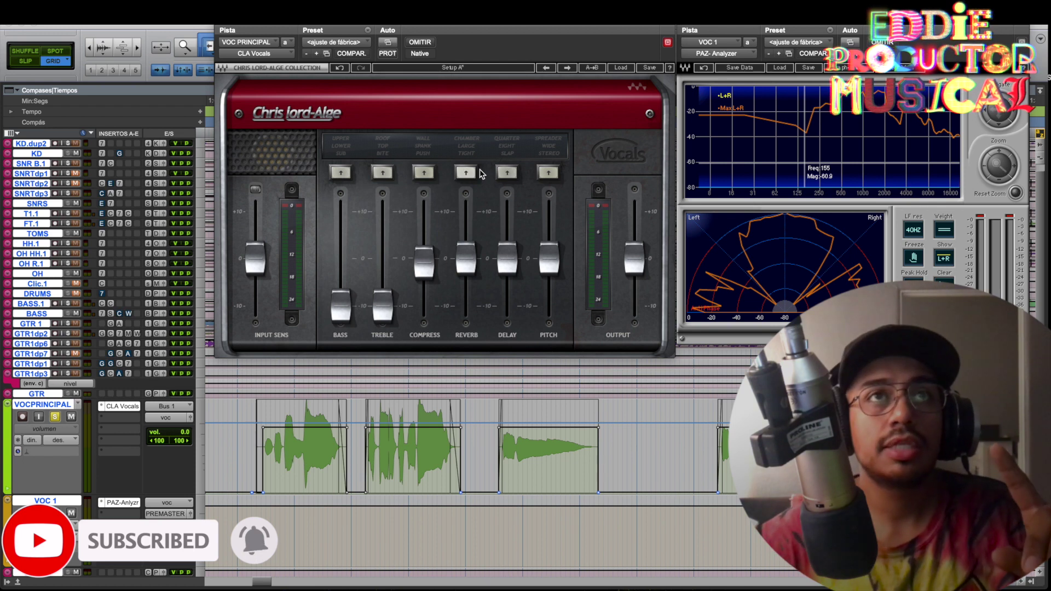
Switch on the Reverb section and try its Tight and Large modes with the fader raised to about 7 while playing the vocal
{"action": "left_click", "coordinate": [466, 173]}
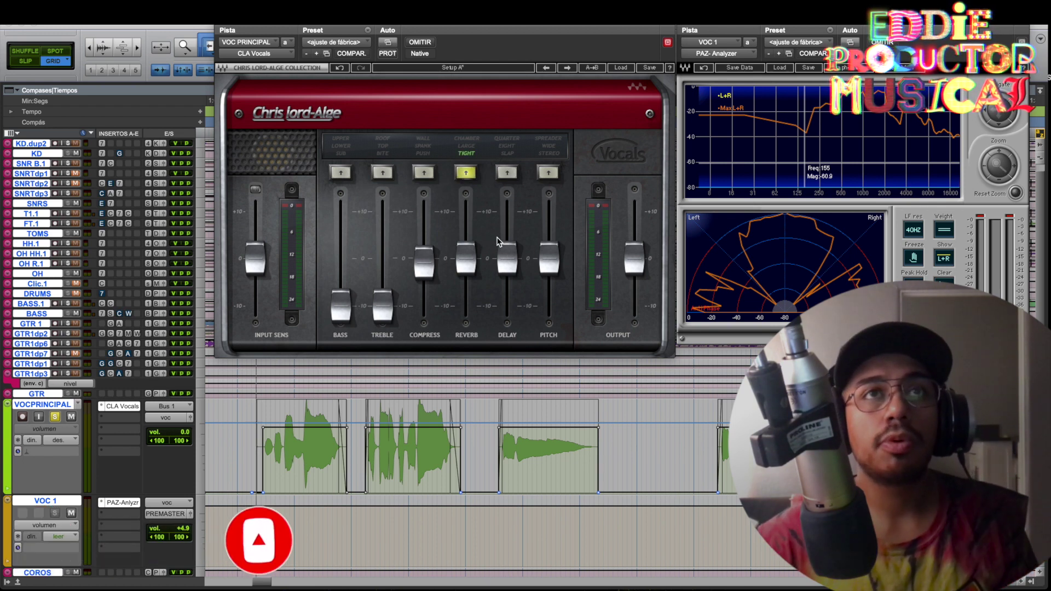
{"action": "left_click_drag", "start_coordinate": [475, 268], "coordinate": [475, 235]}
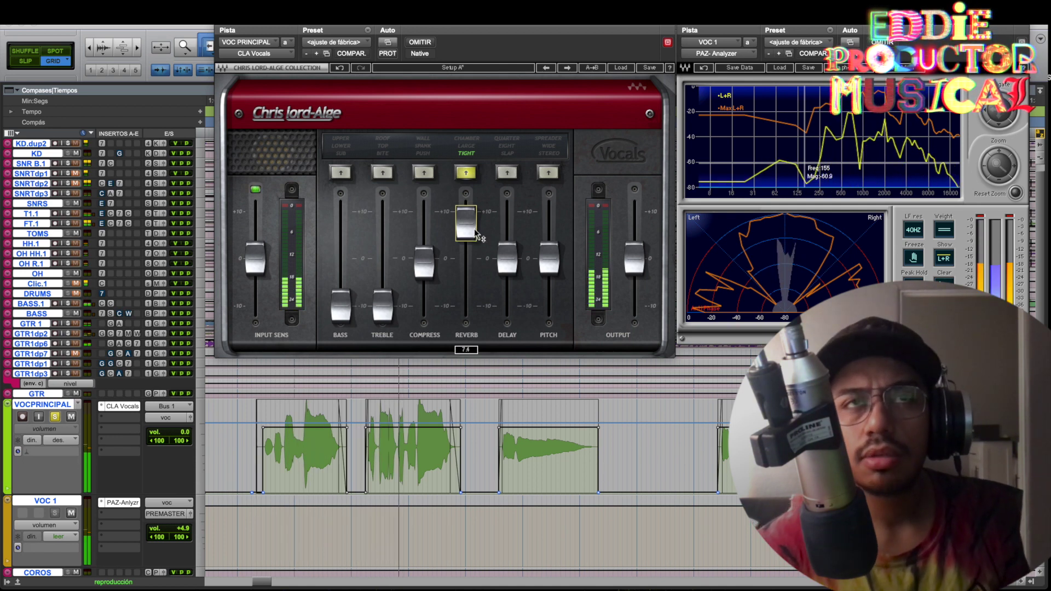
{"action": "mouse_move", "coordinate": [477, 235]}
{"action": "left_mouse_down"}
{"action": "mouse_move", "coordinate": [477, 247]}
{"action": "mouse_move", "coordinate": [468, 225]}
{"action": "left_mouse_up"}
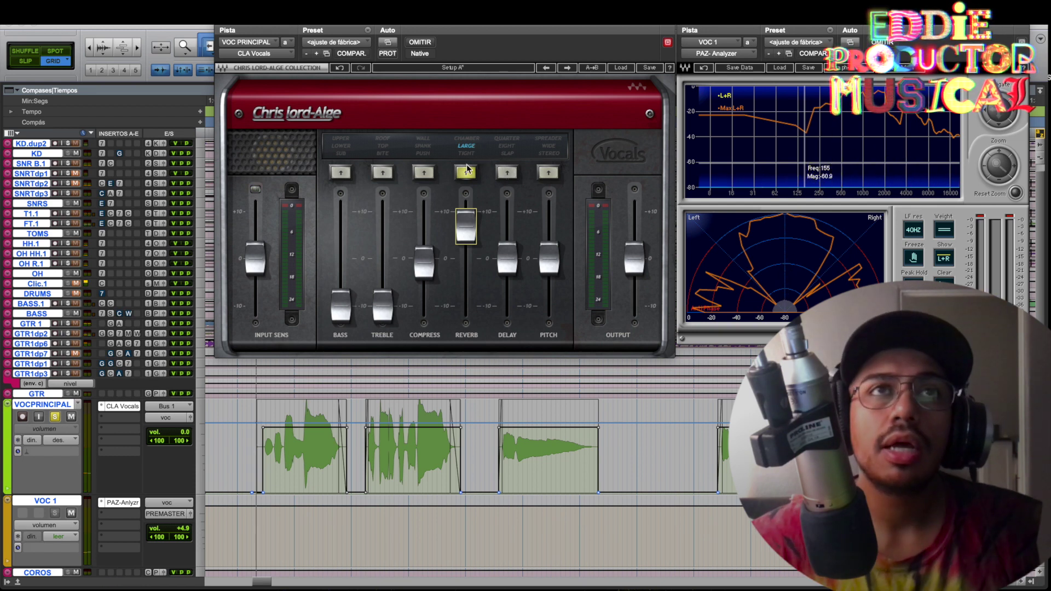
Play the vocal with the Reverb in Chamber mode and its fader at 9.4, and switch the section off
{"action": "left_click_drag", "start_coordinate": [466, 229], "coordinate": [465, 222]}
{"action": "key", "text": "space"}
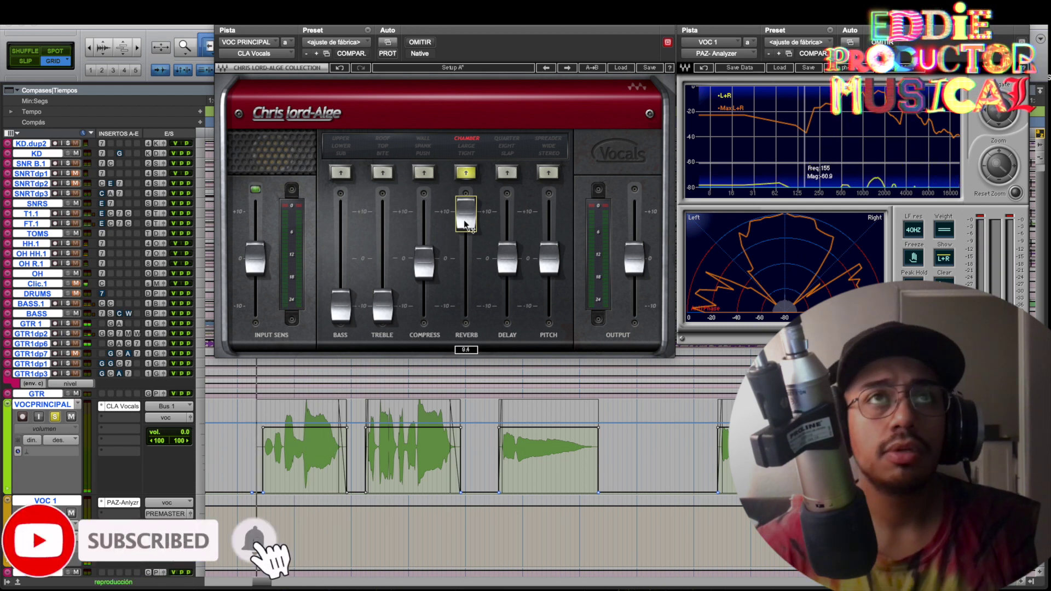
{"action": "key", "text": "space"}
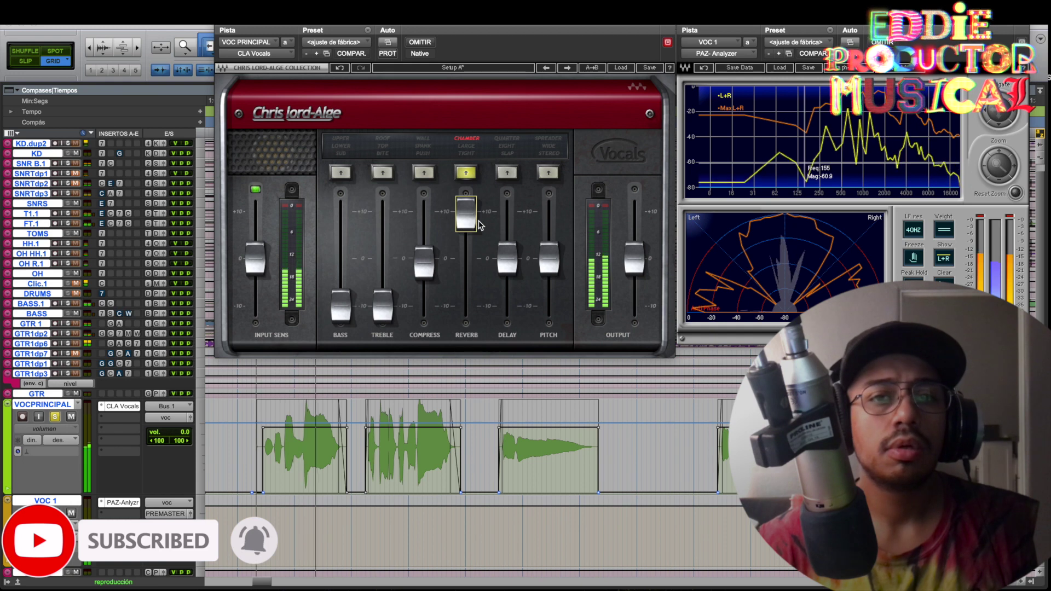
{"action": "key", "text": "space"}
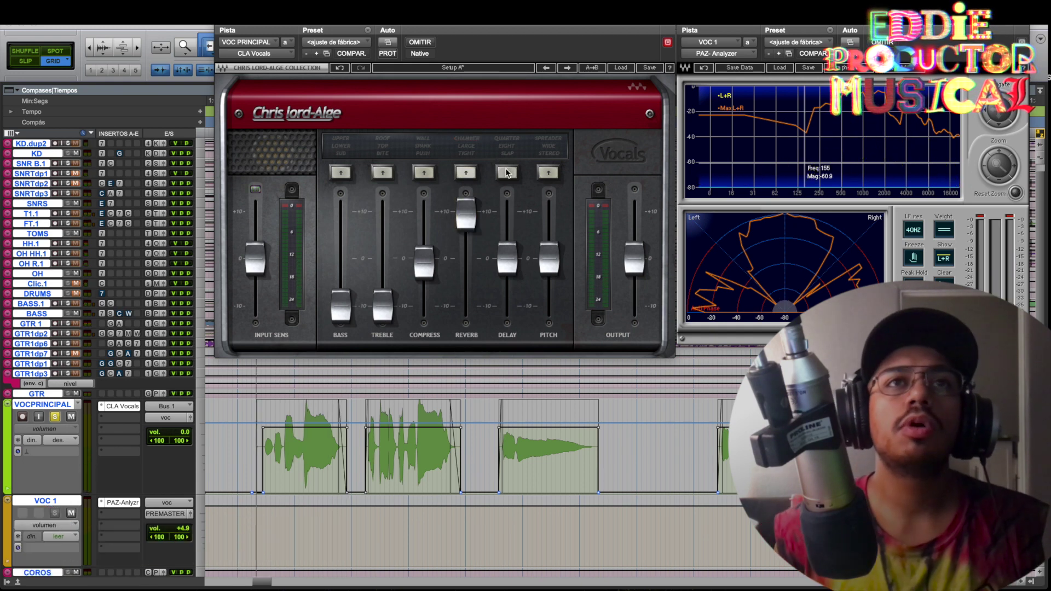
Raise the Delay fader to about 8 and audition the vocal in Slap, Eight and Quarter modes
{"action": "left_click_drag", "start_coordinate": [509, 248], "coordinate": [507, 210]}
{"action": "key", "text": "space"}
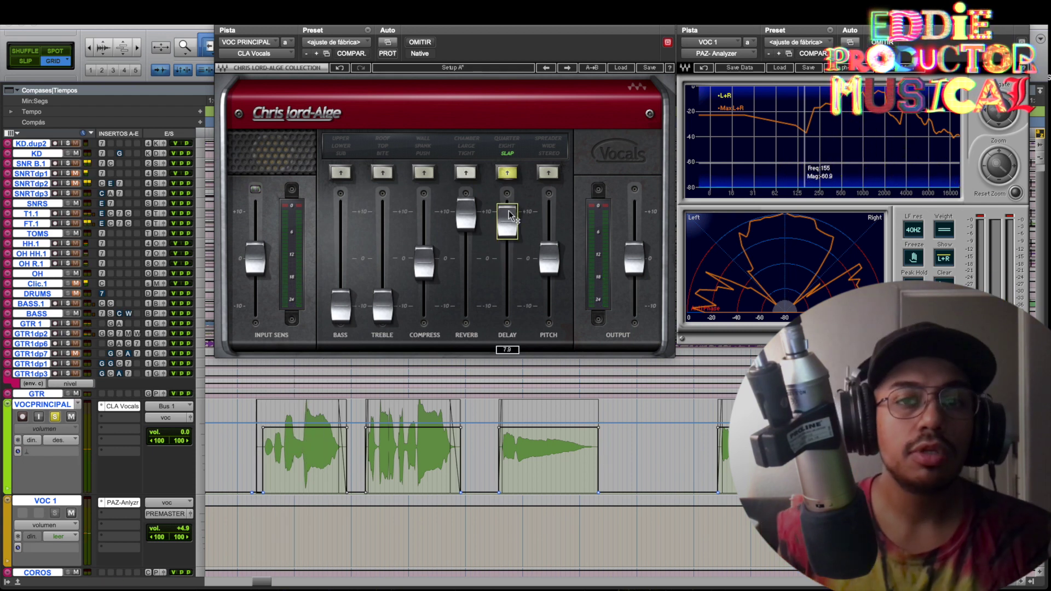
{"action": "key", "text": "space"}
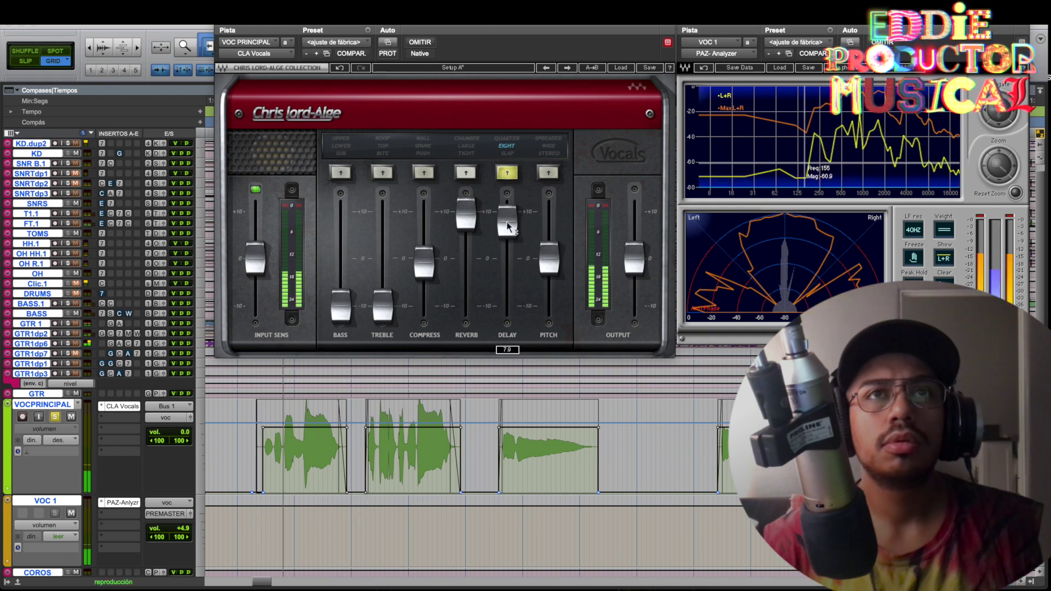
{"action": "mouse_move", "coordinate": [508, 226]}
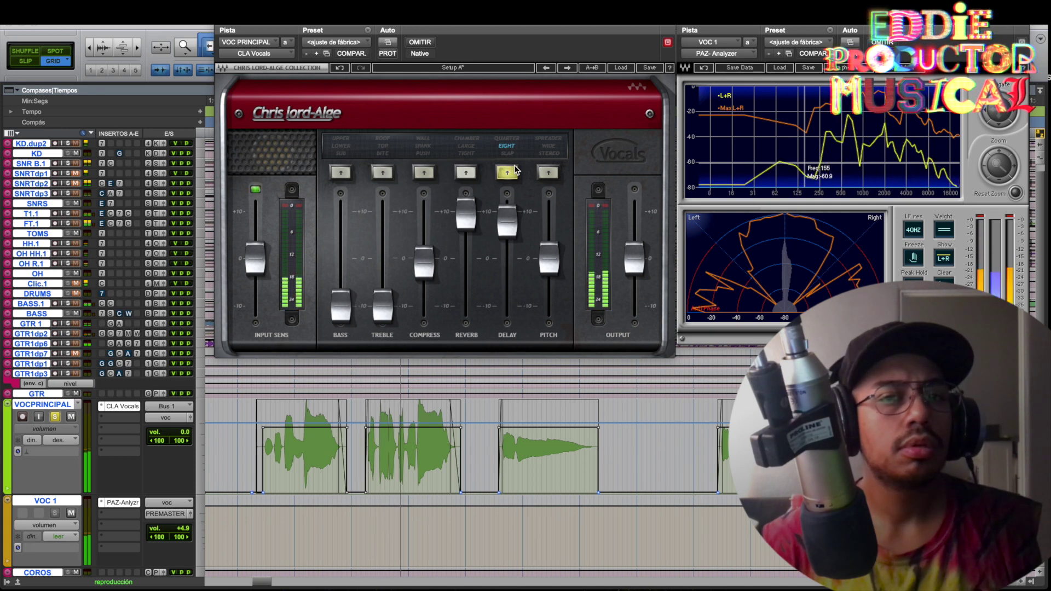
{"action": "left_click", "coordinate": [507, 173]}
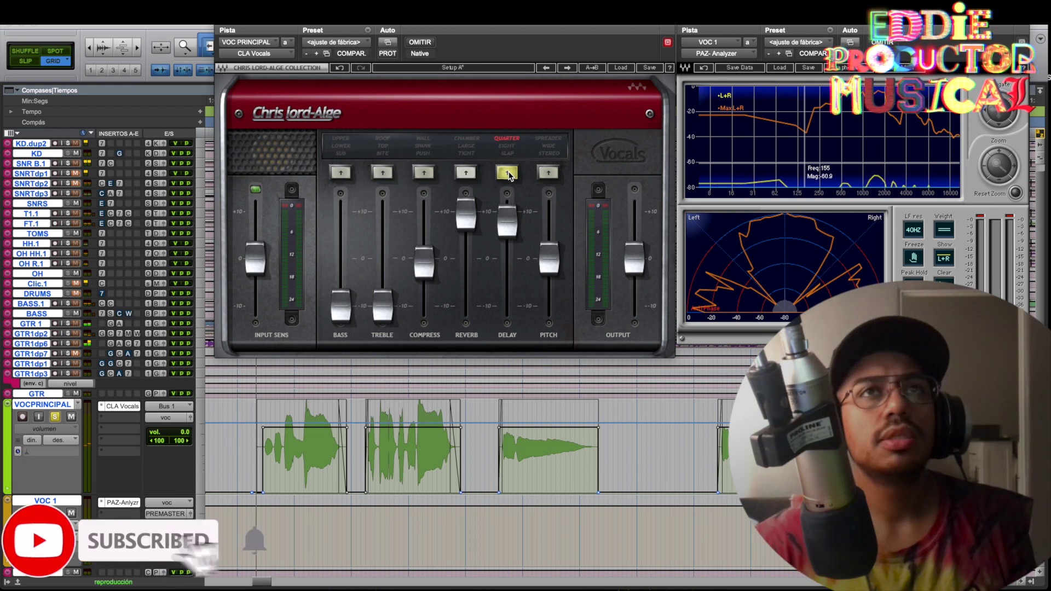
{"action": "mouse_move", "coordinate": [502, 227]}
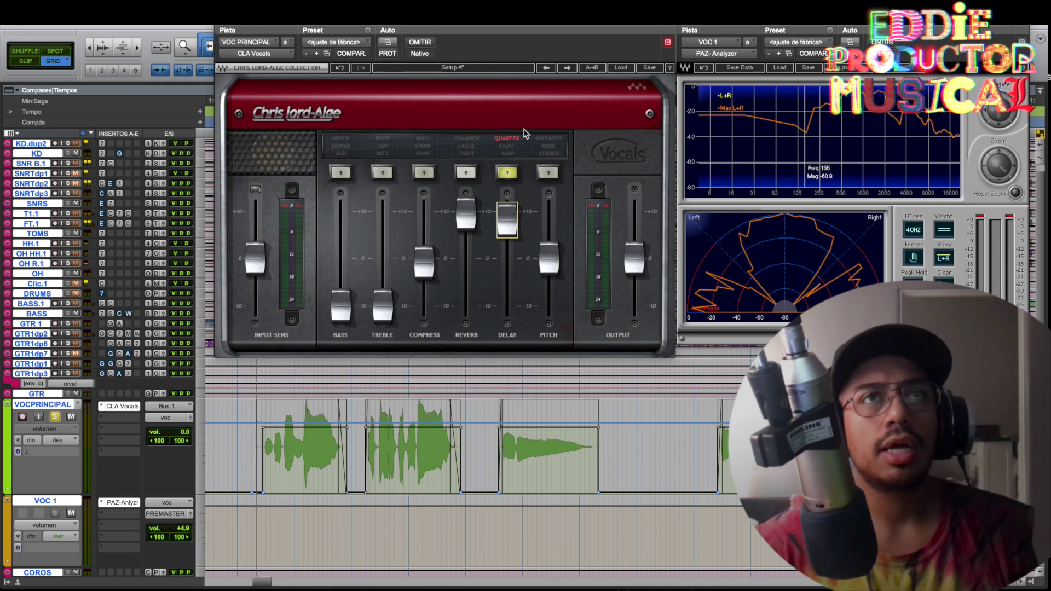
{"action": "left_click_drag", "start_coordinate": [501, 229], "coordinate": [500, 221]}
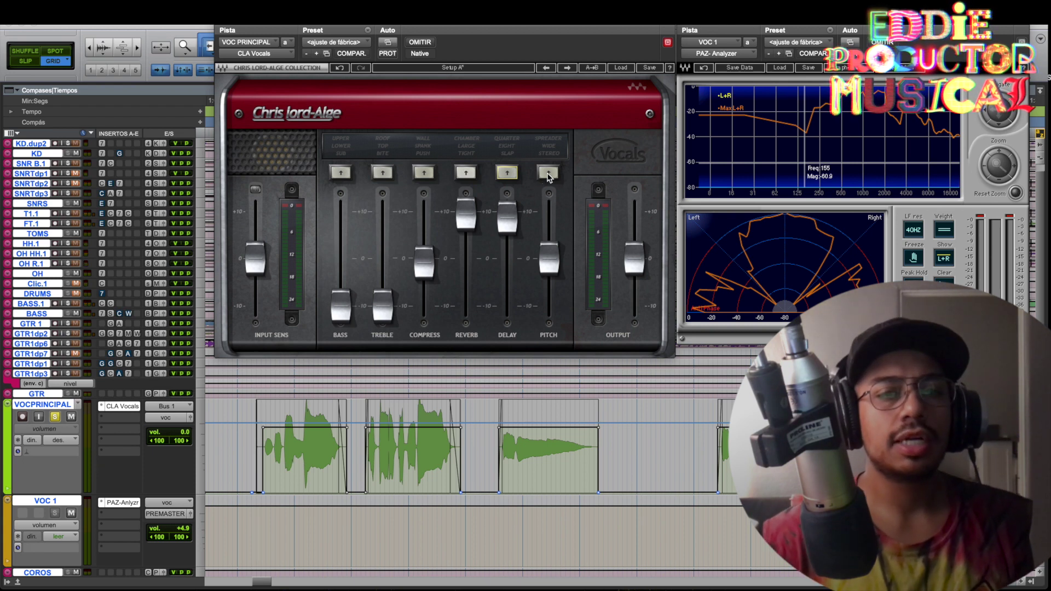
Raise the Pitch fader to about 8 and audition the vocal in Stereo, Wide and Spreader modes
{"action": "left_click_drag", "start_coordinate": [549, 260], "coordinate": [549, 214]}
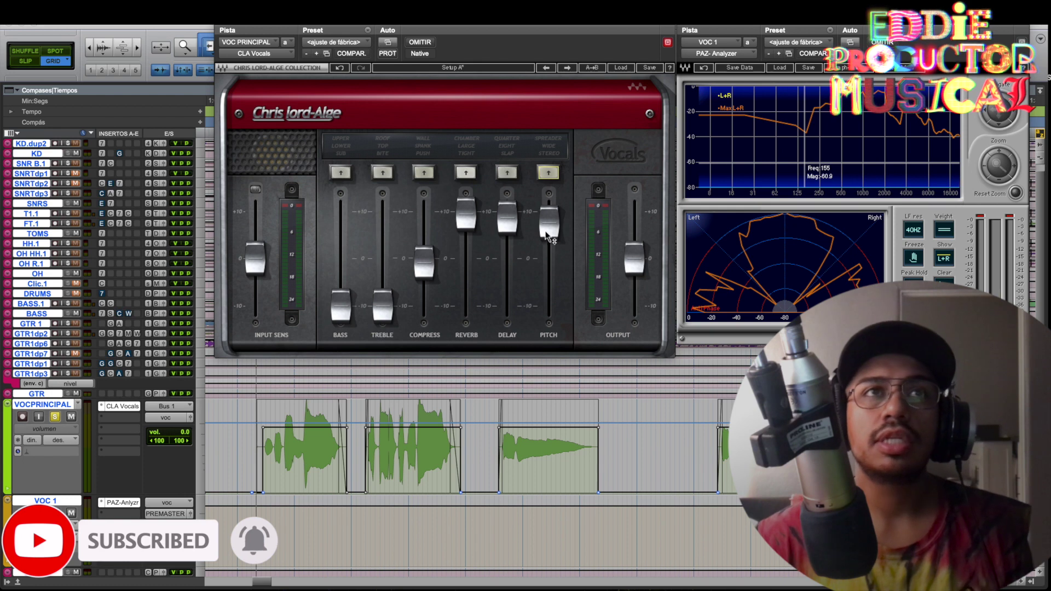
{"action": "key", "text": "space"}
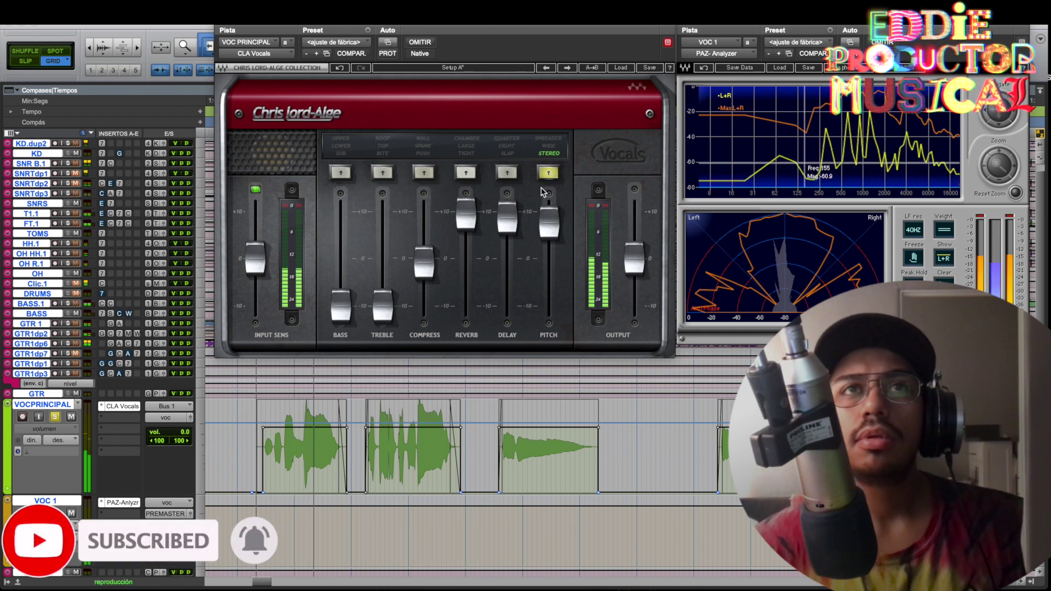
{"action": "left_click", "coordinate": [544, 216]}
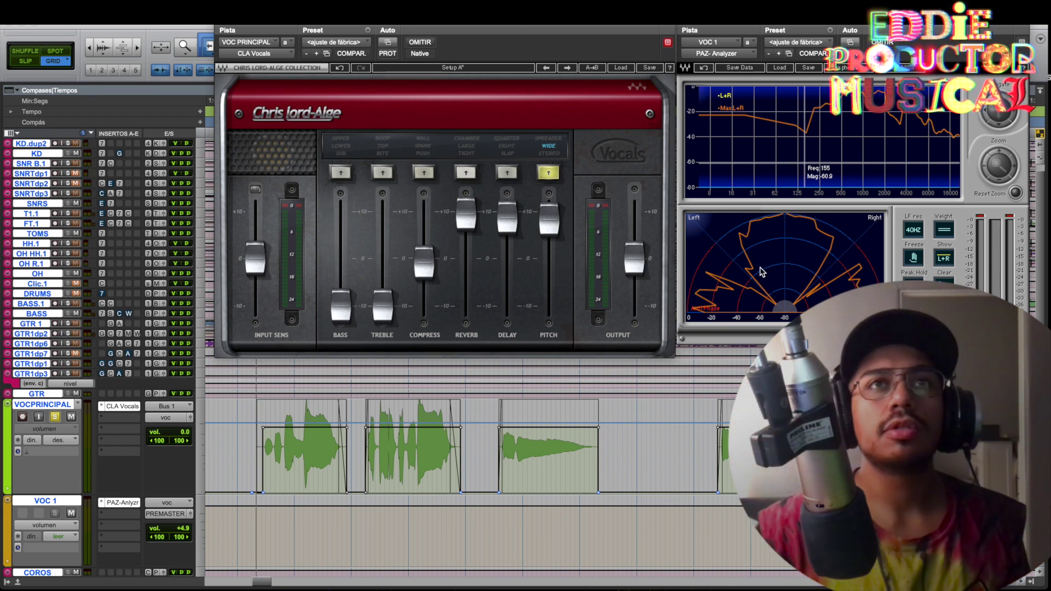
{"action": "left_click", "coordinate": [556, 173]}
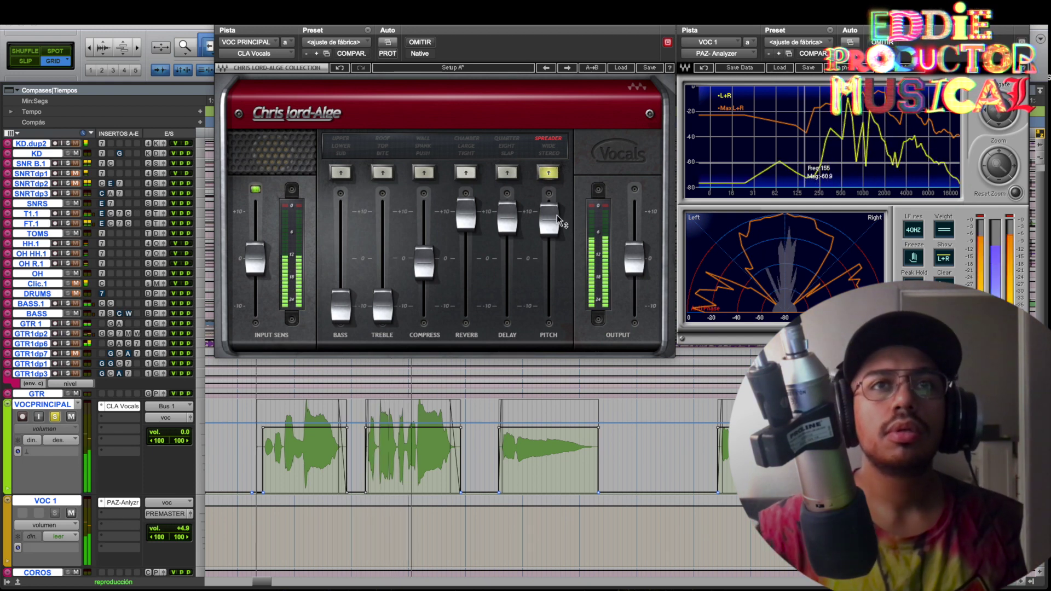
Try the Pitch fader close to +10 in Spreader mode and bring it down to 2.3
{"action": "mouse_move", "coordinate": [548, 221]}
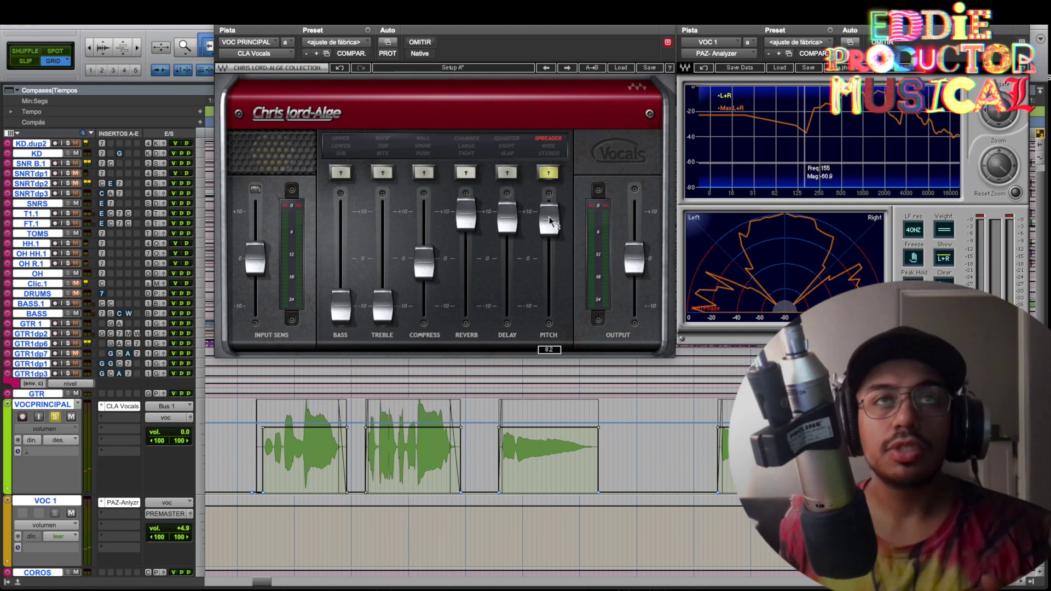
{"action": "scroll", "coordinate": [550, 221], "scroll_direction": "up", "scroll_amount": 3}
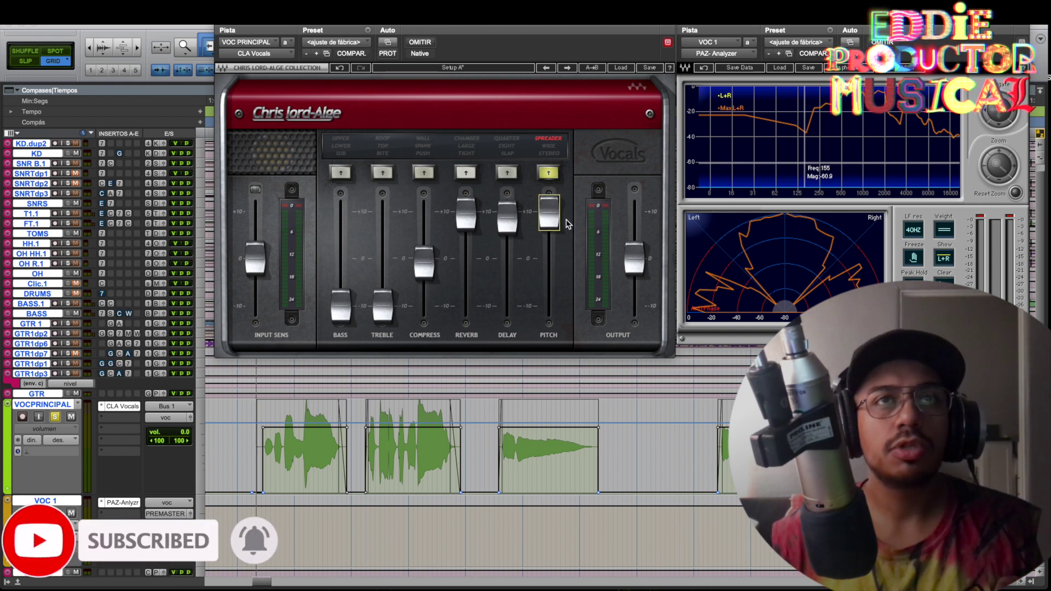
{"action": "left_click_drag", "start_coordinate": [549, 213], "coordinate": [549, 247]}
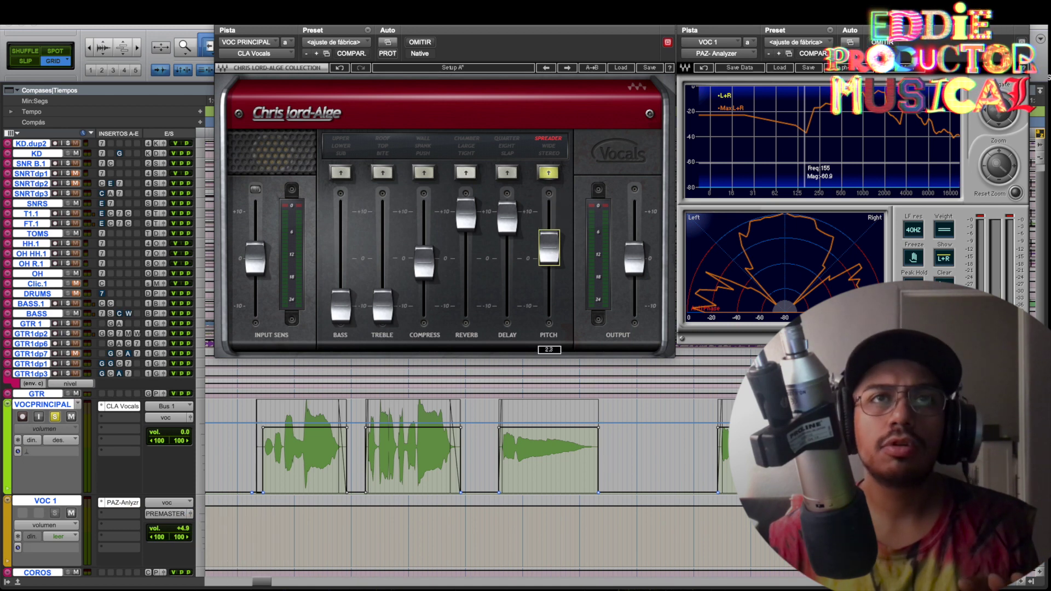
Switch on Bass in Lower mode slightly below zero and Treble in Top mode, raising the Treble fader above zero with the vocal playing
{"action": "left_click", "coordinate": [341, 174]}
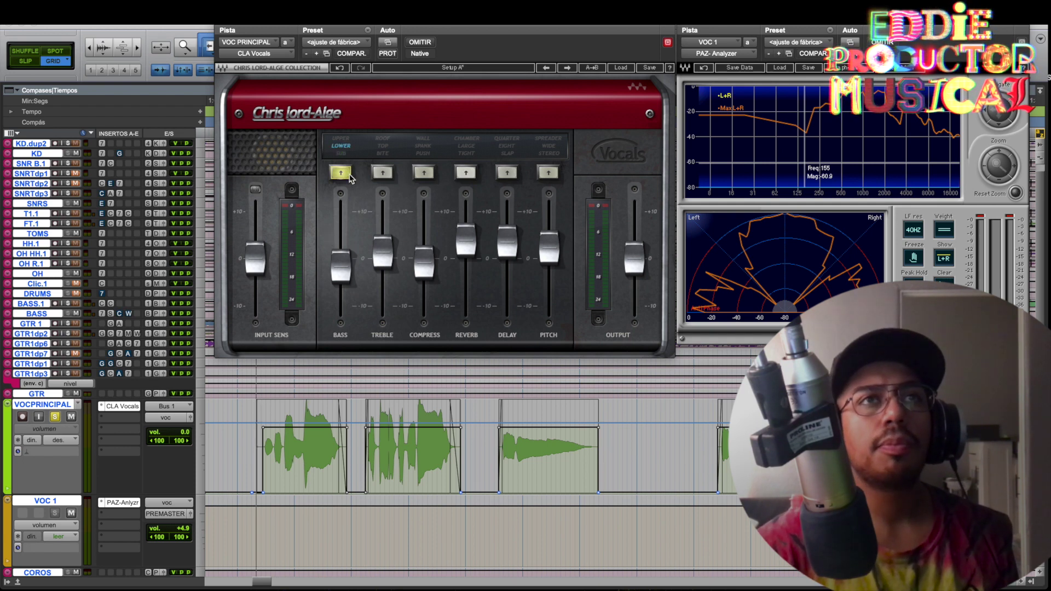
{"action": "key", "text": "space"}
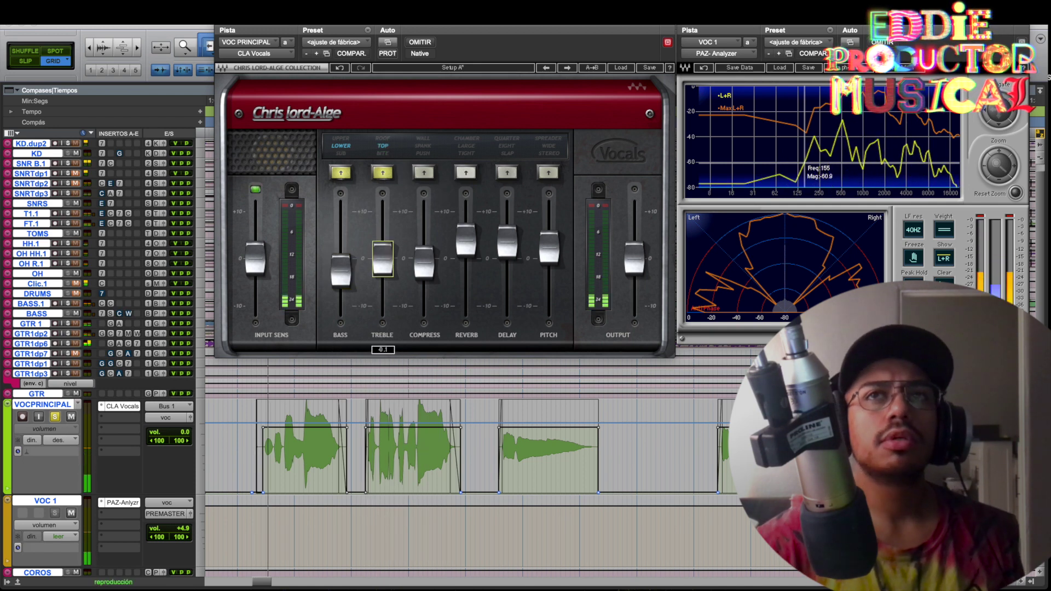
{"action": "left_click_drag", "start_coordinate": [382, 252], "coordinate": [383, 238]}
Try the Treble section in Roof and Bite modes and return it to Top with its fader slightly above zero
{"action": "left_click", "coordinate": [390, 174]}
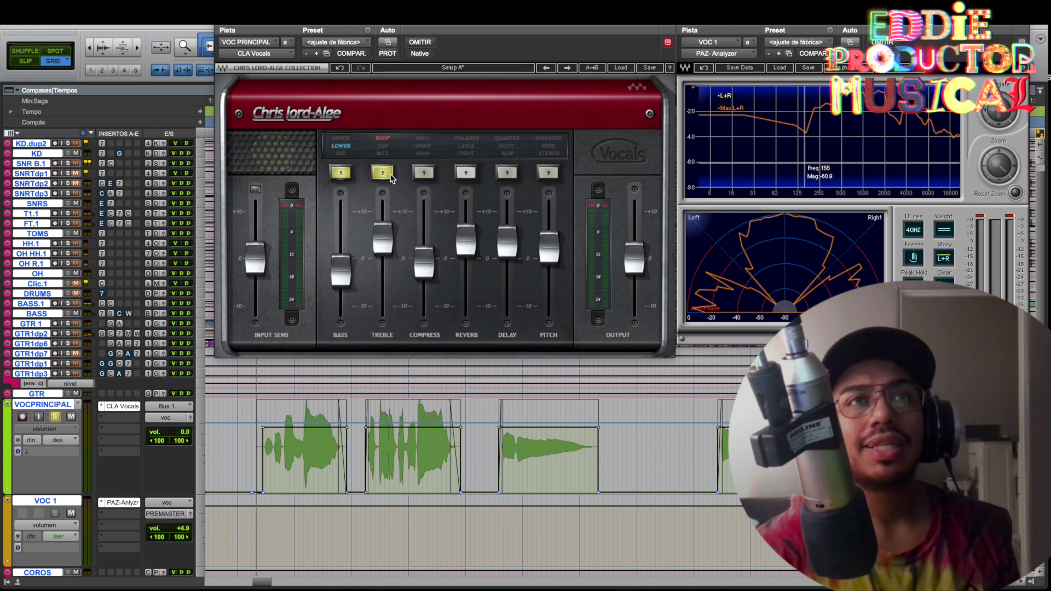
{"action": "left_click", "coordinate": [389, 174]}
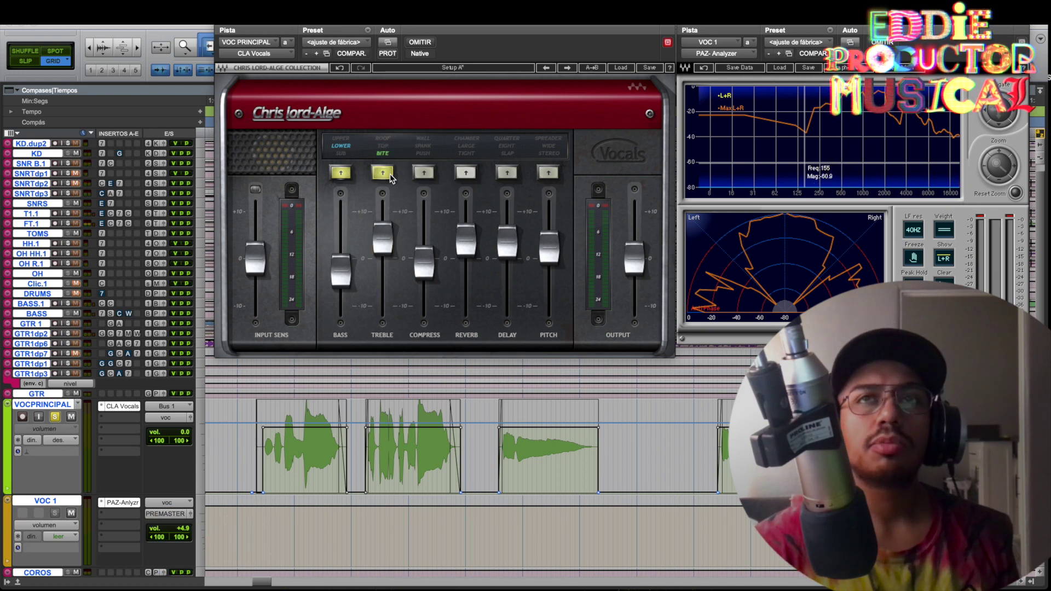
{"action": "left_click_drag", "start_coordinate": [382, 229], "coordinate": [383, 249]}
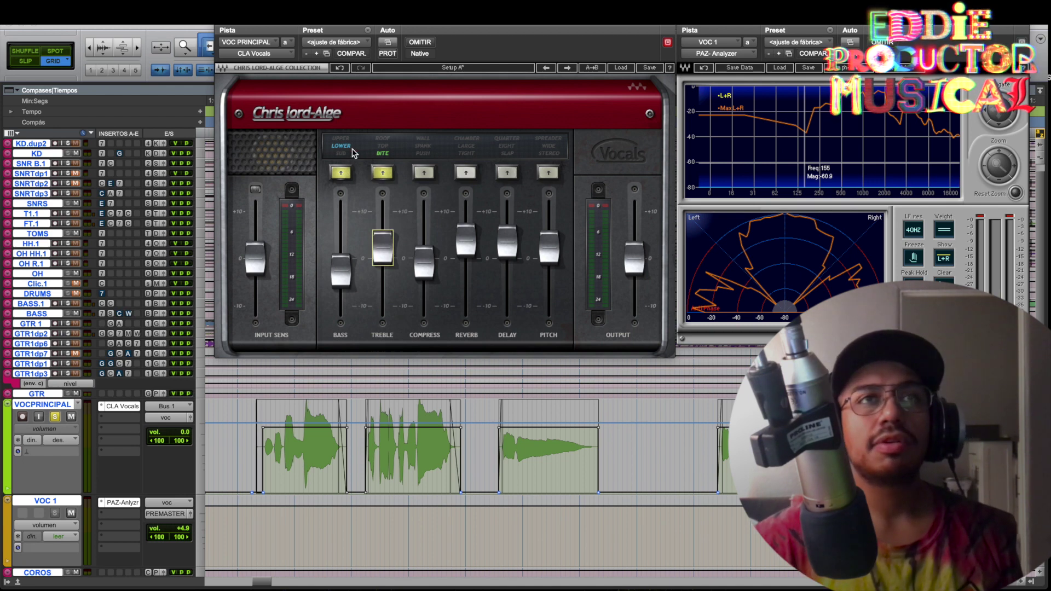
{"action": "left_click_drag", "start_coordinate": [383, 248], "coordinate": [382, 237]}
{"action": "left_click", "coordinate": [389, 176]}
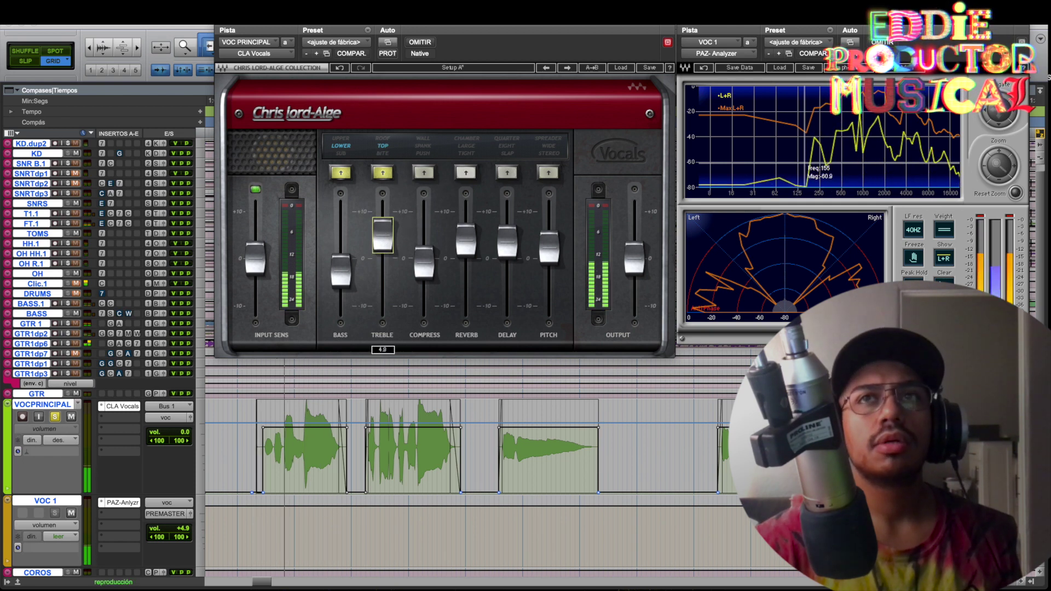
{"action": "left_click_drag", "start_coordinate": [383, 236], "coordinate": [382, 245]}
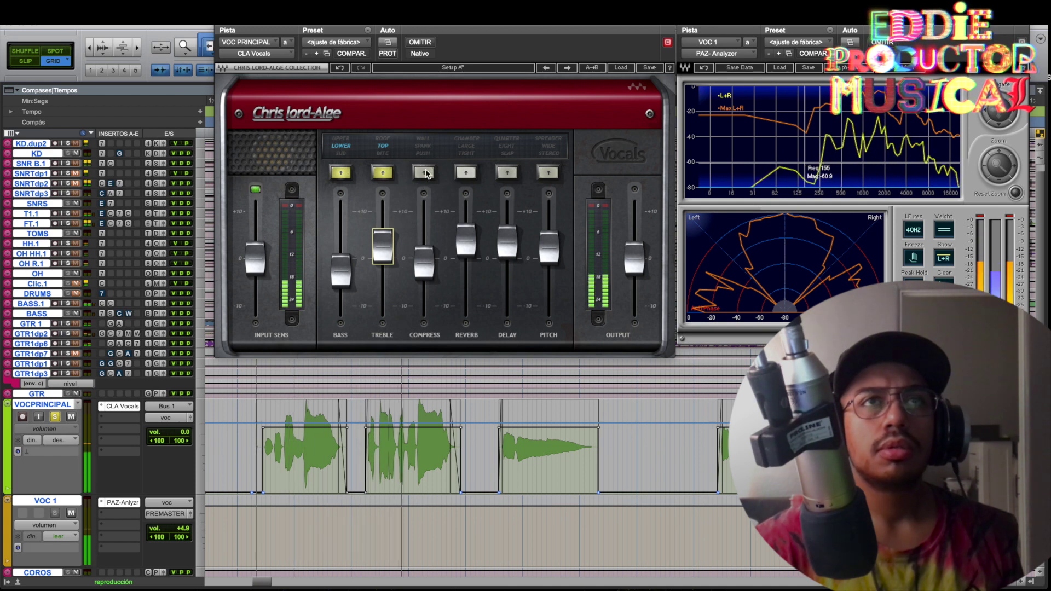
Switch on the Compress section in Spank mode and set its fader just below zero
{"action": "left_click", "coordinate": [424, 173]}
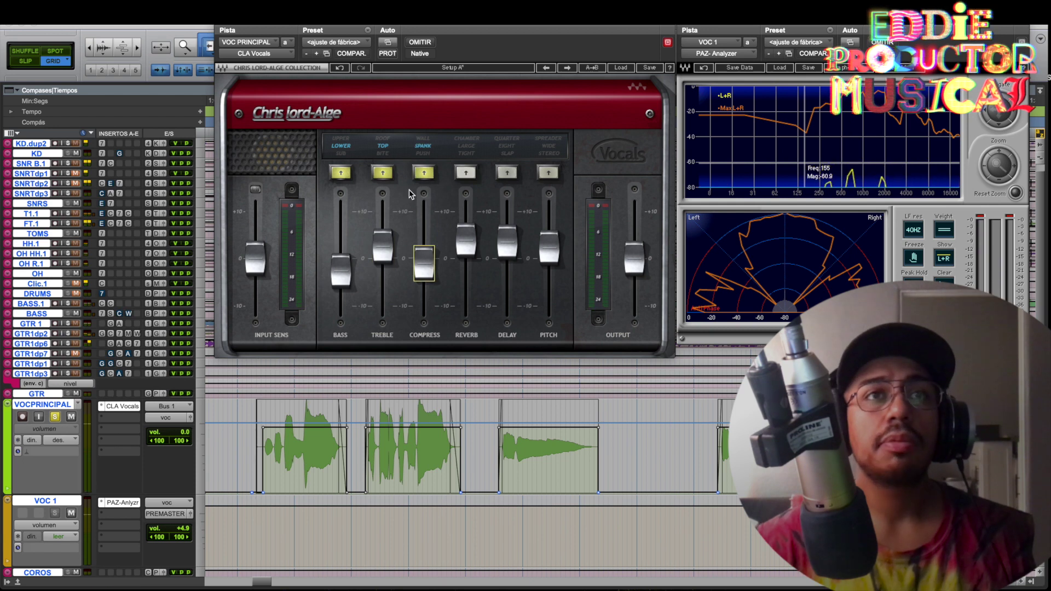
{"action": "left_click", "coordinate": [431, 269]}
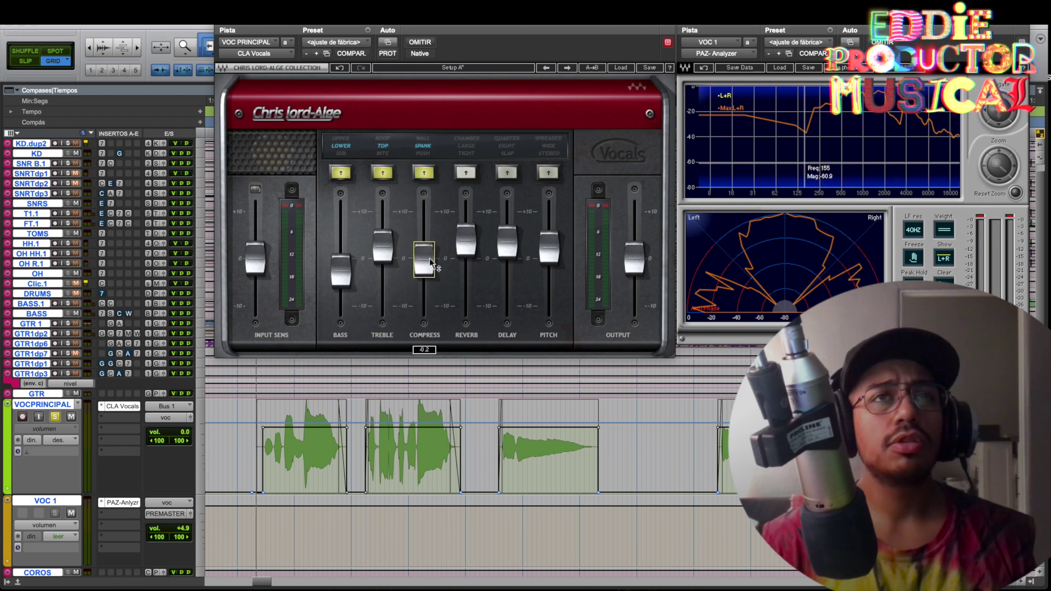
{"action": "left_click_drag", "start_coordinate": [424, 260], "coordinate": [424, 262]}
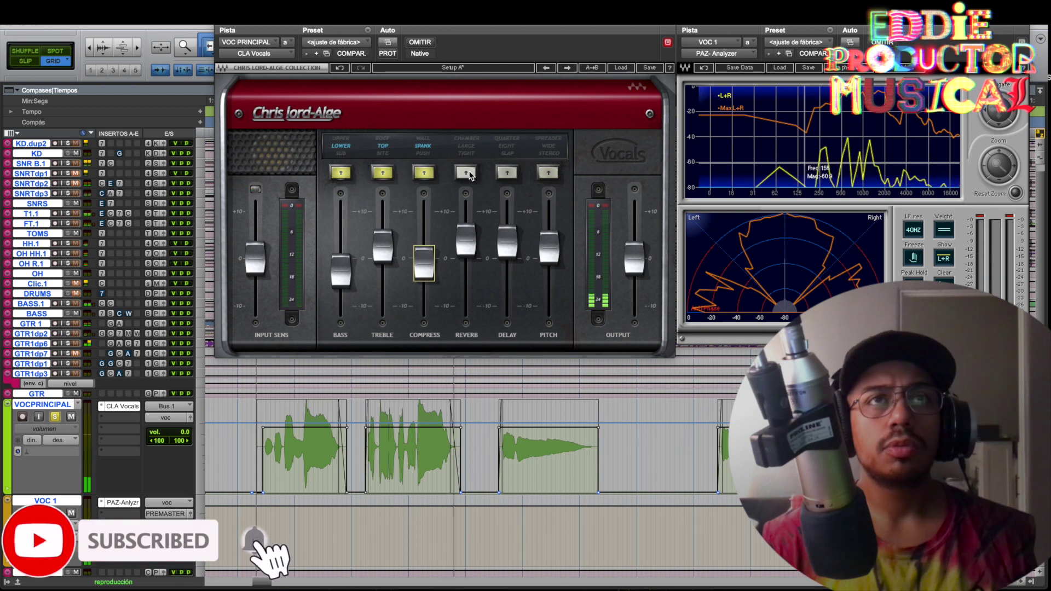
Switch on the Reverb section in Large mode and lower its fader to slightly below zero
{"action": "left_click", "coordinate": [465, 173]}
{"action": "left_click", "coordinate": [465, 172]}
{"action": "left_click_drag", "start_coordinate": [465, 239], "coordinate": [466, 269]}
{"action": "left_click", "coordinate": [471, 173]}
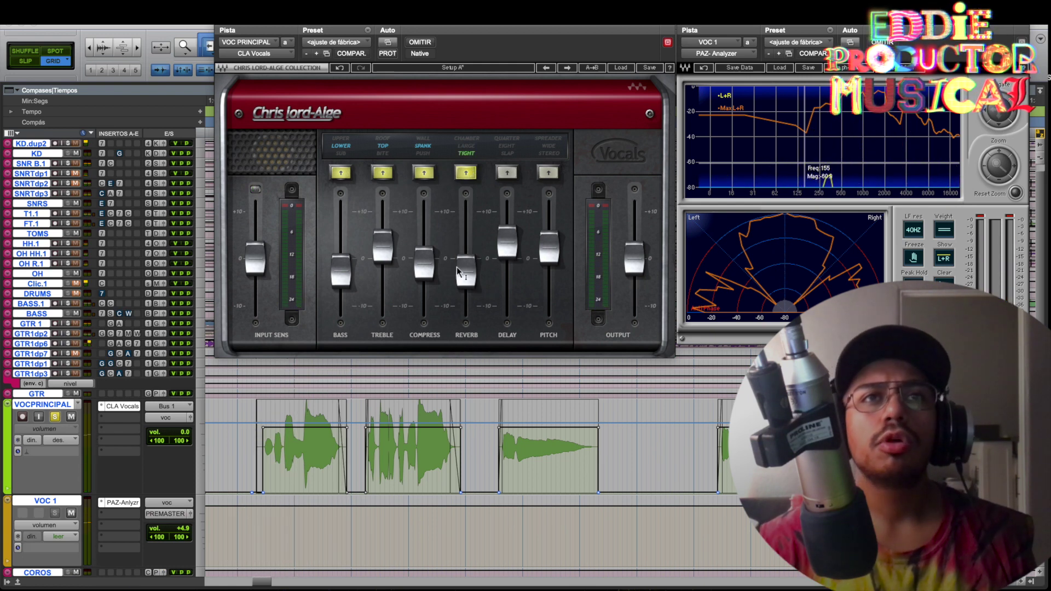
{"action": "left_click", "coordinate": [467, 174]}
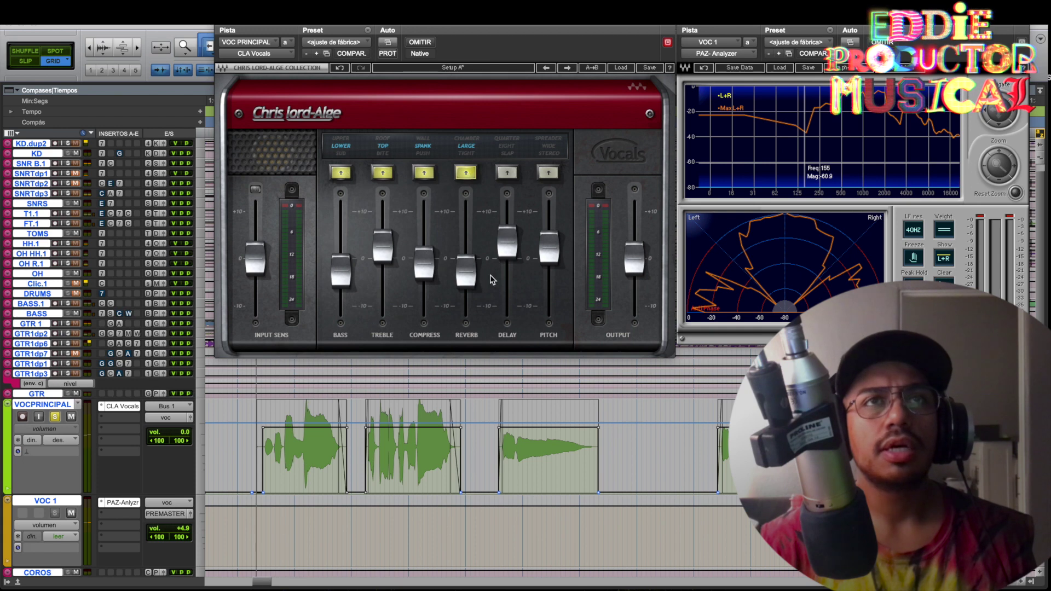
Raise the Reverb fader to about 1.3 during playback, switch Reverb to Chamber mode and lower its fader slightly below zero
{"action": "key", "text": "space"}
{"action": "left_click_drag", "start_coordinate": [472, 281], "coordinate": [472, 262]}
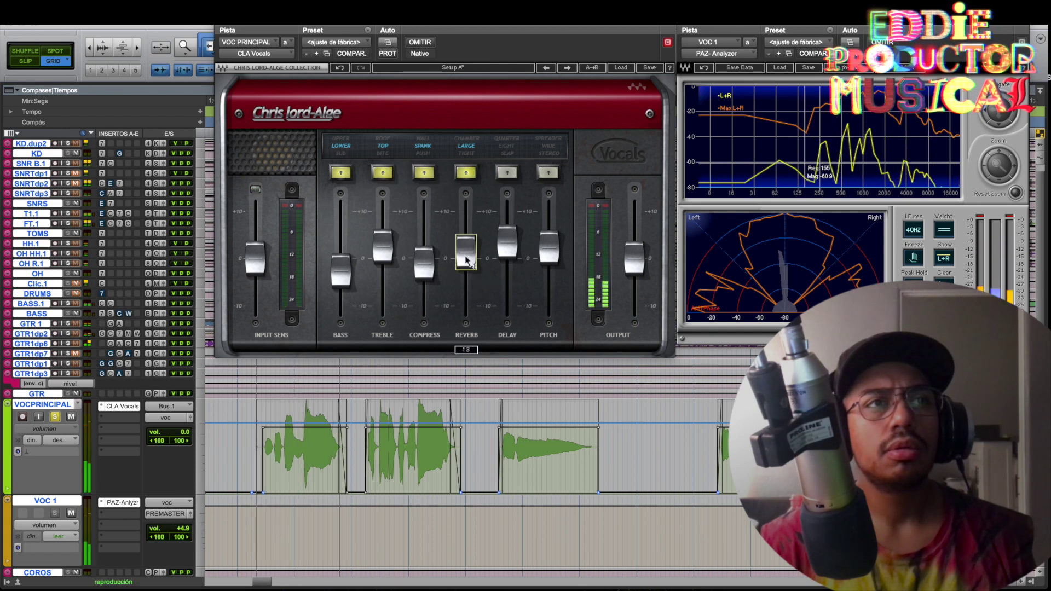
{"action": "left_click", "coordinate": [466, 174]}
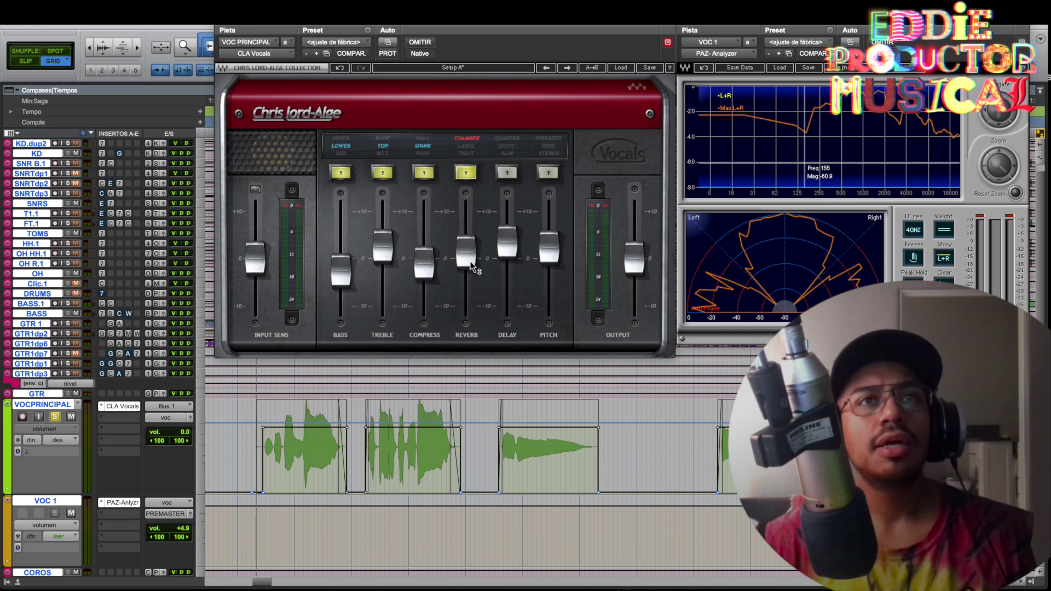
{"action": "left_click_drag", "start_coordinate": [471, 264], "coordinate": [464, 287]}
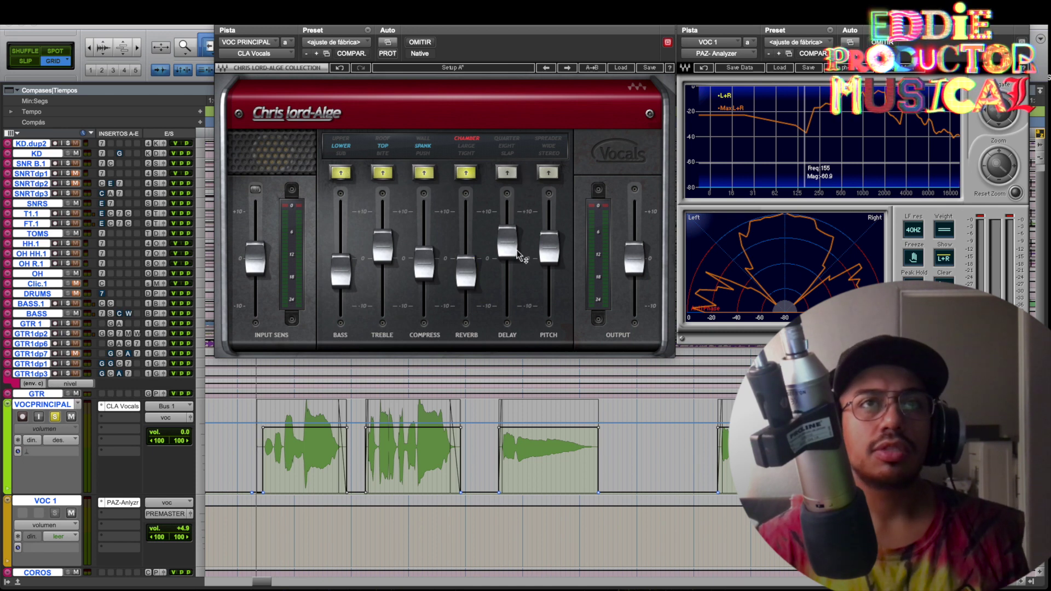
Switch on the Delay section, try its Slap and Quarter modes, and settle on Eight with the fader at about 1.5
{"action": "left_click", "coordinate": [506, 173]}
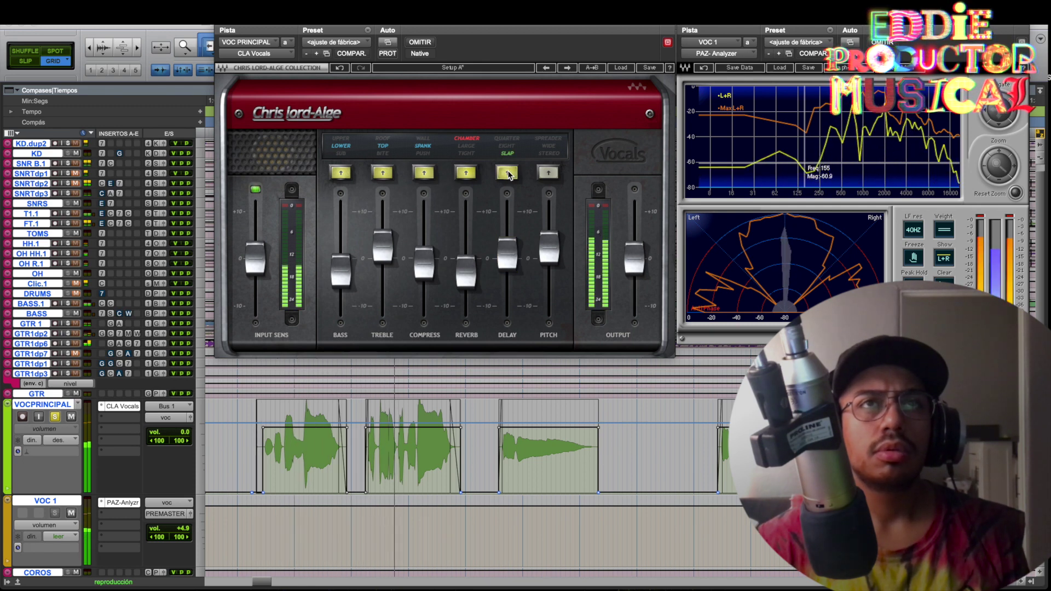
{"action": "left_click", "coordinate": [507, 173]}
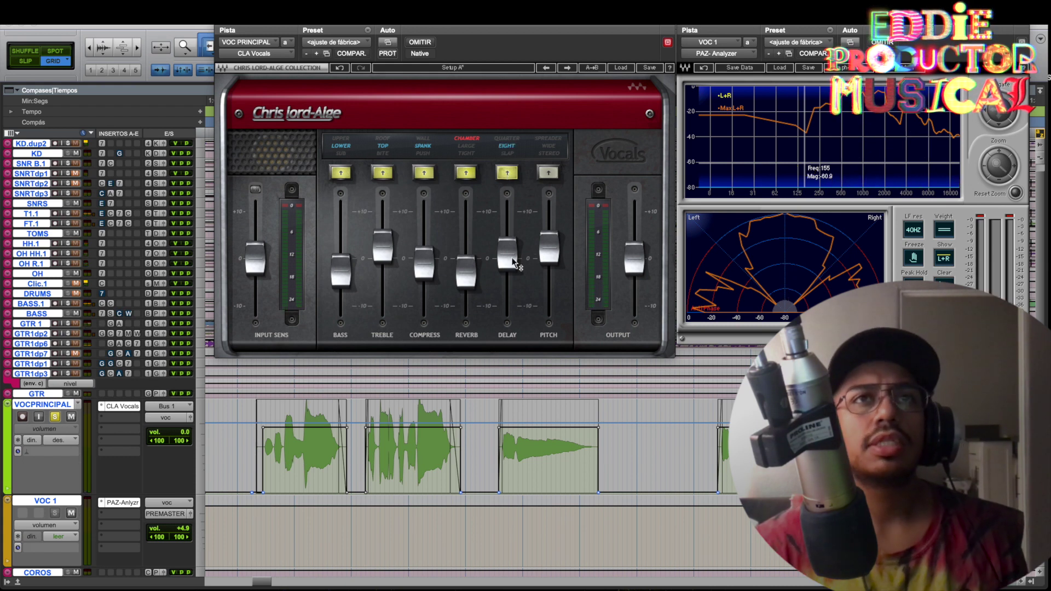
{"action": "key", "text": "space"}
{"action": "left_click", "coordinate": [507, 254]}
{"action": "left_click_drag", "start_coordinate": [507, 253], "coordinate": [507, 250]}
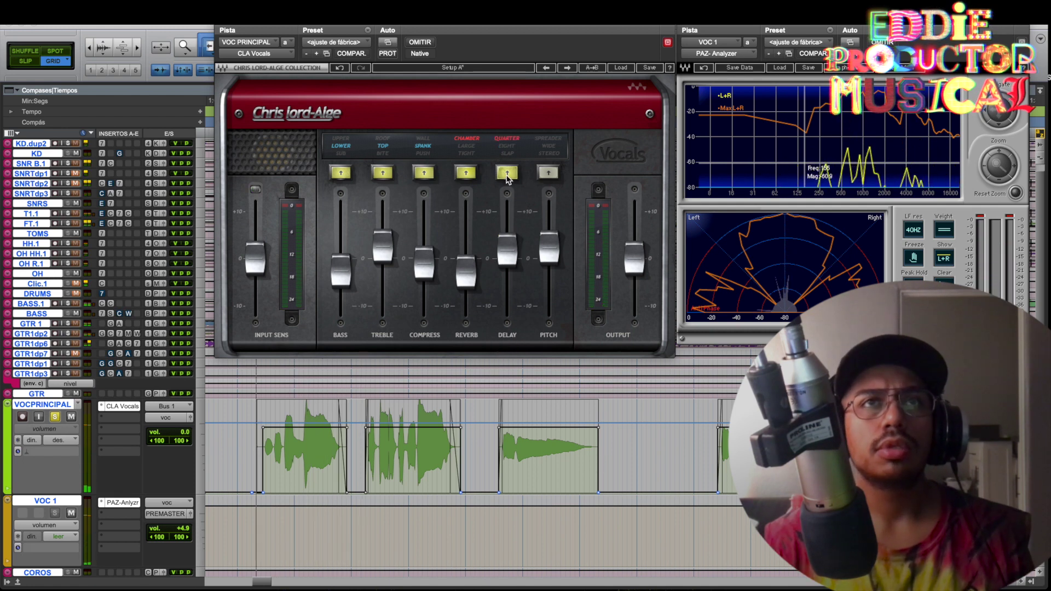
{"action": "left_click_drag", "start_coordinate": [511, 259], "coordinate": [505, 251]}
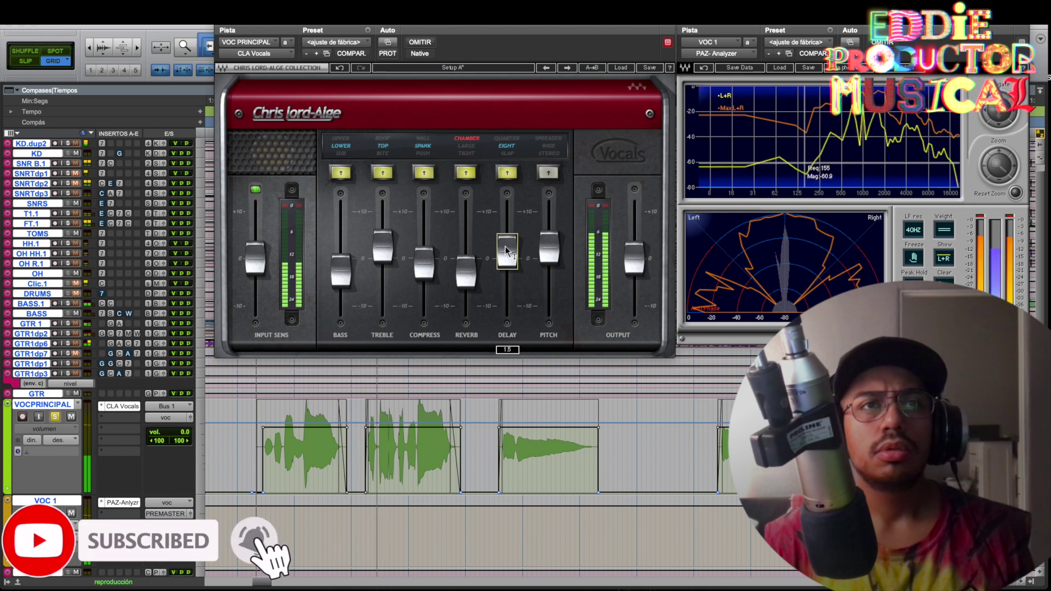
{"action": "left_click_drag", "start_coordinate": [507, 250], "coordinate": [507, 251]}
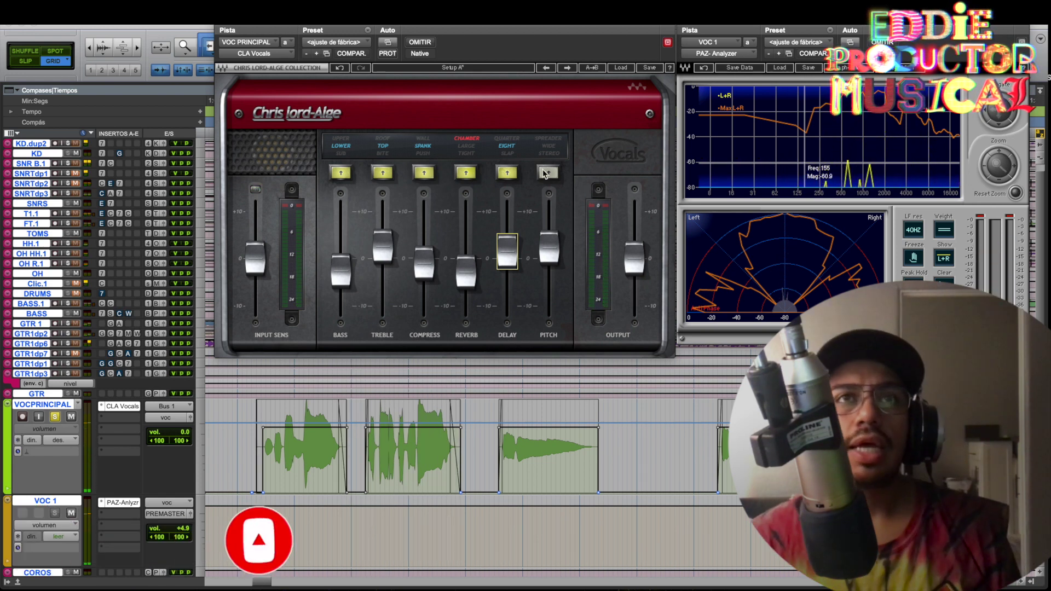
Switch on the Pitch section, try Stereo mode, and settle on Wide with its fader lowered slightly below zero
{"action": "left_click", "coordinate": [547, 172]}
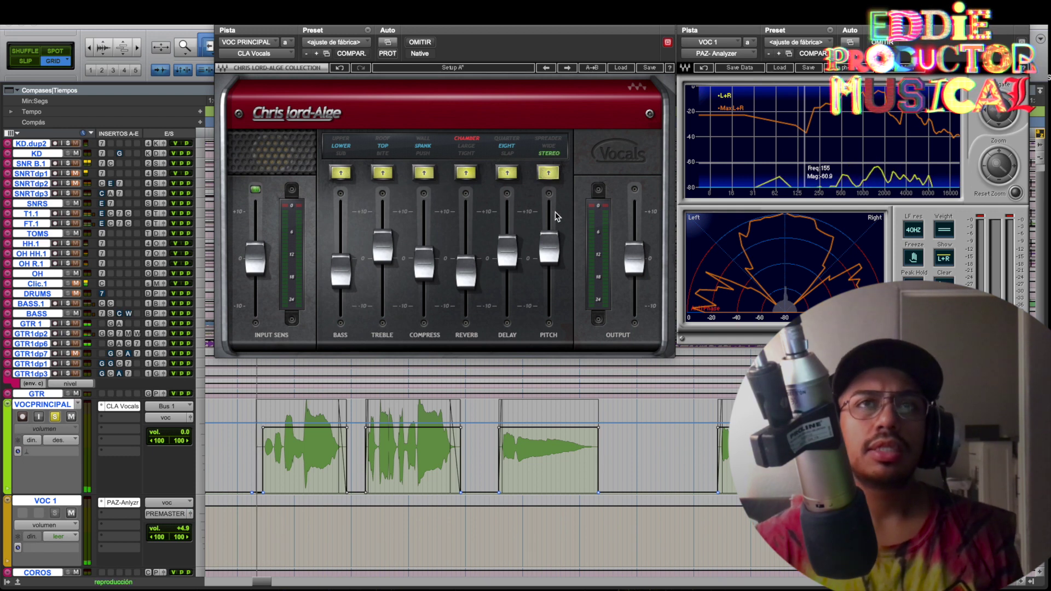
{"action": "left_click", "coordinate": [549, 247]}
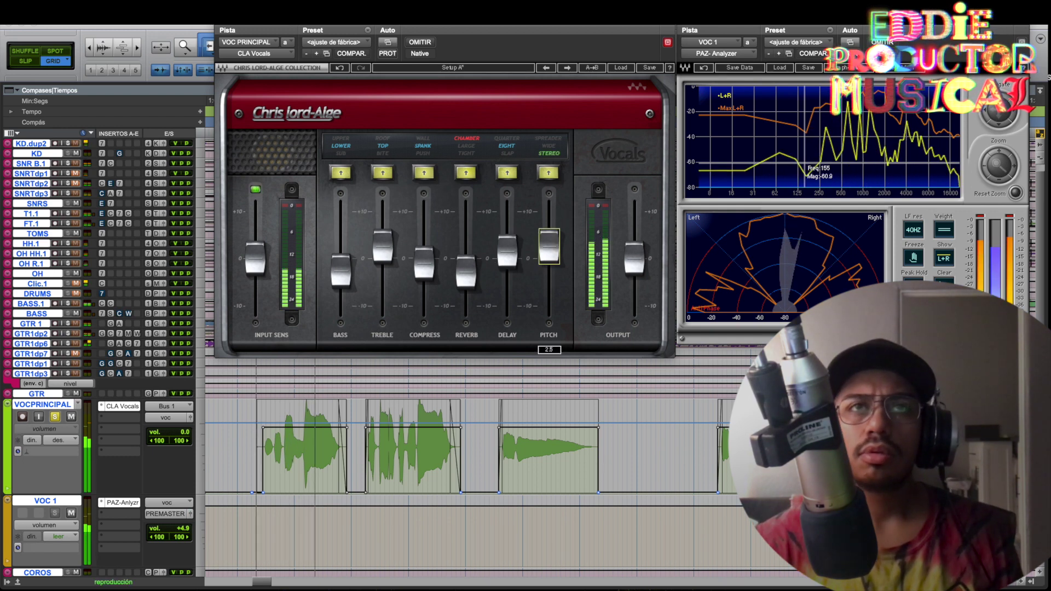
{"action": "mouse_move", "coordinate": [548, 247]}
{"action": "left_mouse_down"}
{"action": "mouse_move", "coordinate": [549, 274]}
{"action": "mouse_move", "coordinate": [553, 261]}
{"action": "left_mouse_up"}
{"action": "left_click", "coordinate": [548, 173]}
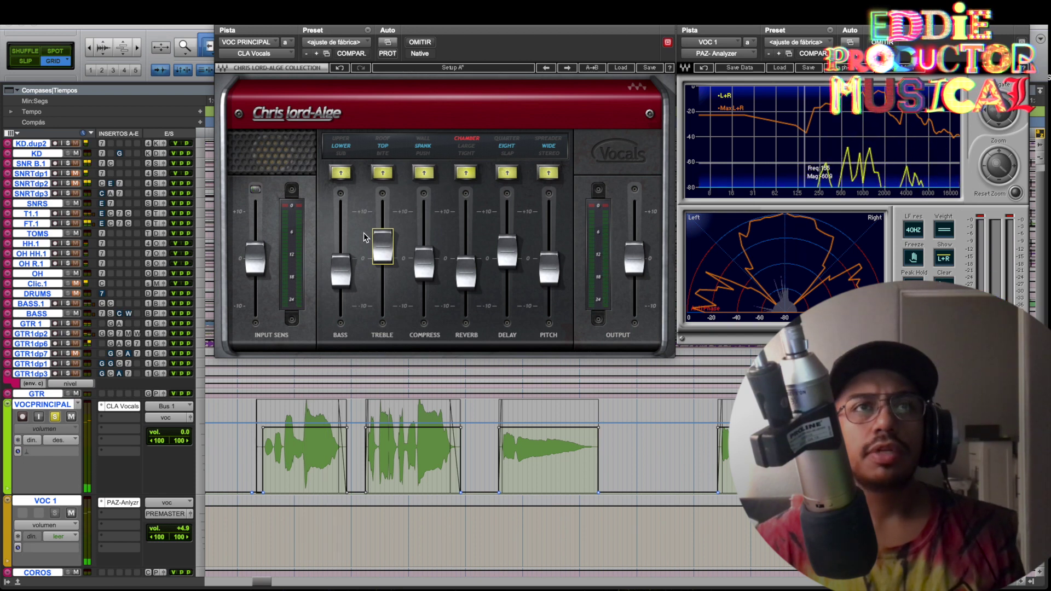
Raise the Bass, Treble and Delay faders slightly and set Reverb to Large mode with its fader above zero during playback
{"action": "key", "text": "space"}
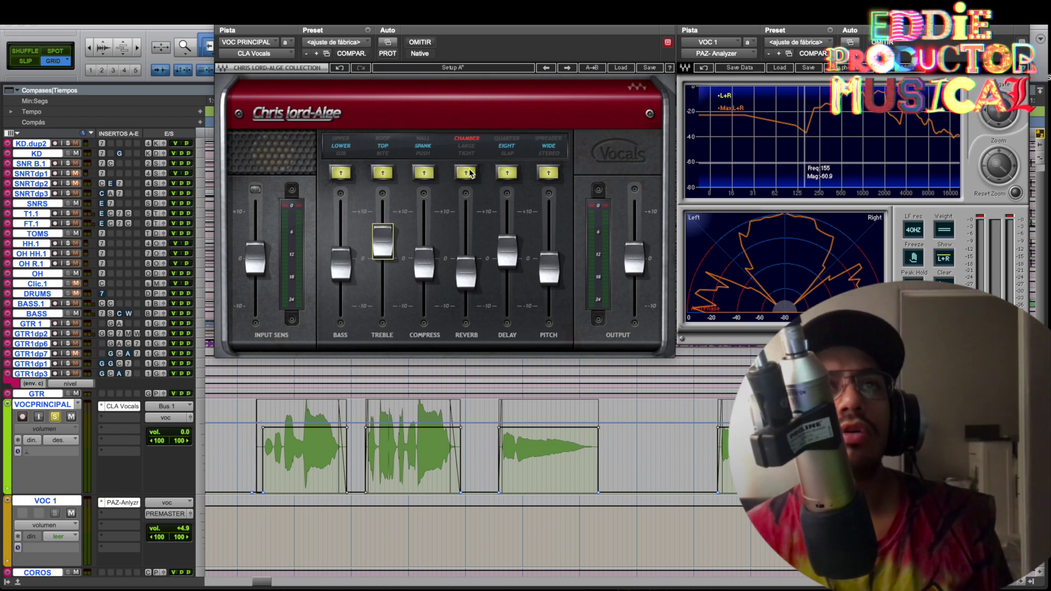
{"action": "left_click_drag", "start_coordinate": [468, 282], "coordinate": [504, 242]}
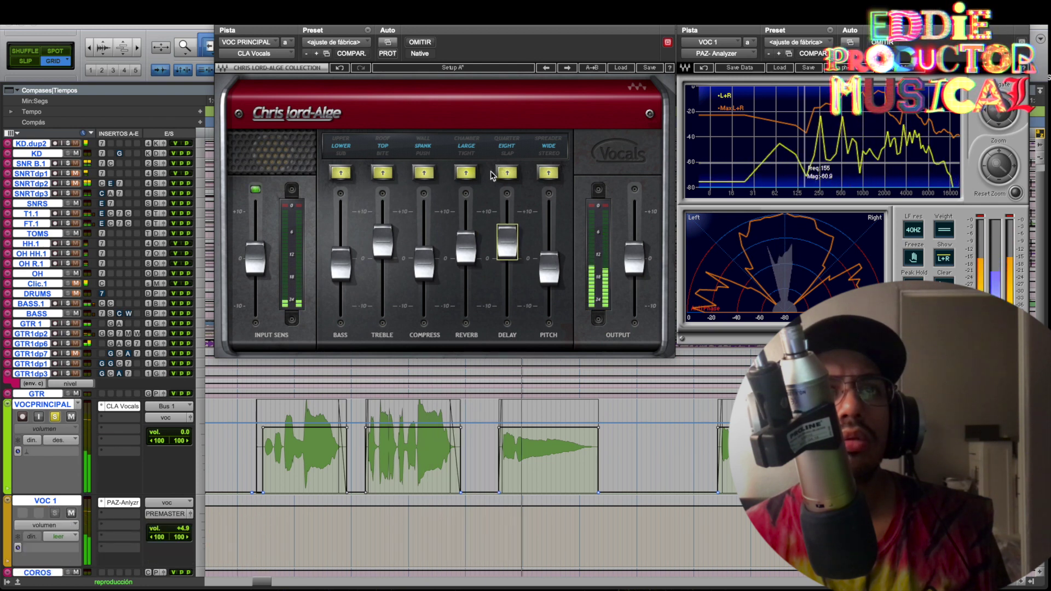
{"action": "left_click_drag", "start_coordinate": [466, 249], "coordinate": [465, 246]}
{"action": "left_click_drag", "start_coordinate": [390, 248], "coordinate": [391, 241]}
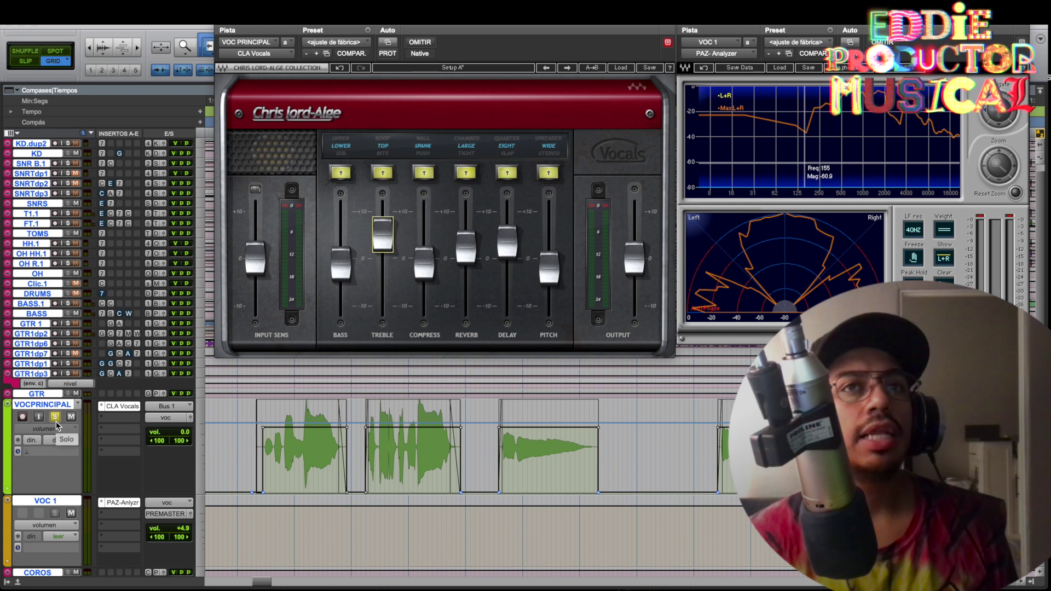
Take the lead vocal out of solo and lower the Treble fader to slightly above zero with the full mix playing
{"action": "scroll", "coordinate": [57, 426], "scroll_direction": "down", "scroll_amount": 2}
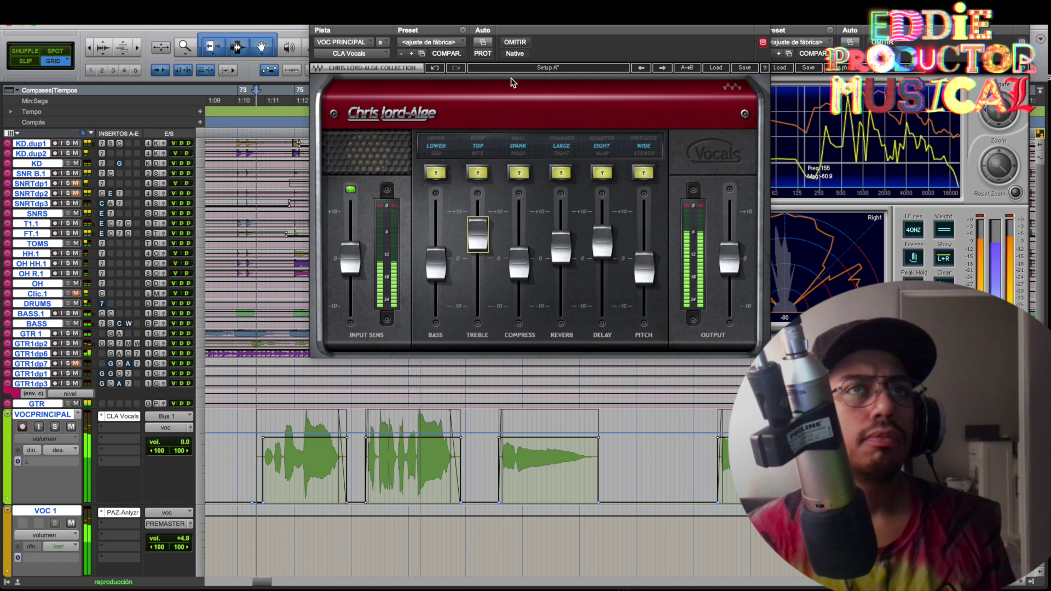
{"action": "left_click_drag", "start_coordinate": [494, 239], "coordinate": [494, 250]}
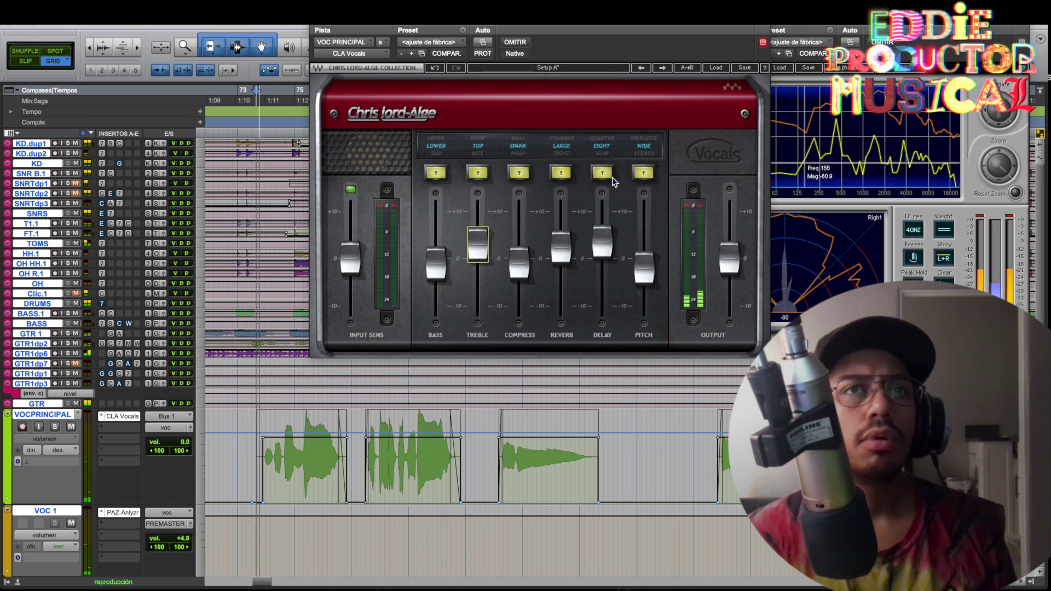
Try Reverb in Chamber mode, return it to Large with its fader above zero, and set Delay to Quarter just below zero
{"action": "left_click", "coordinate": [561, 174]}
{"action": "left_click", "coordinate": [561, 250]}
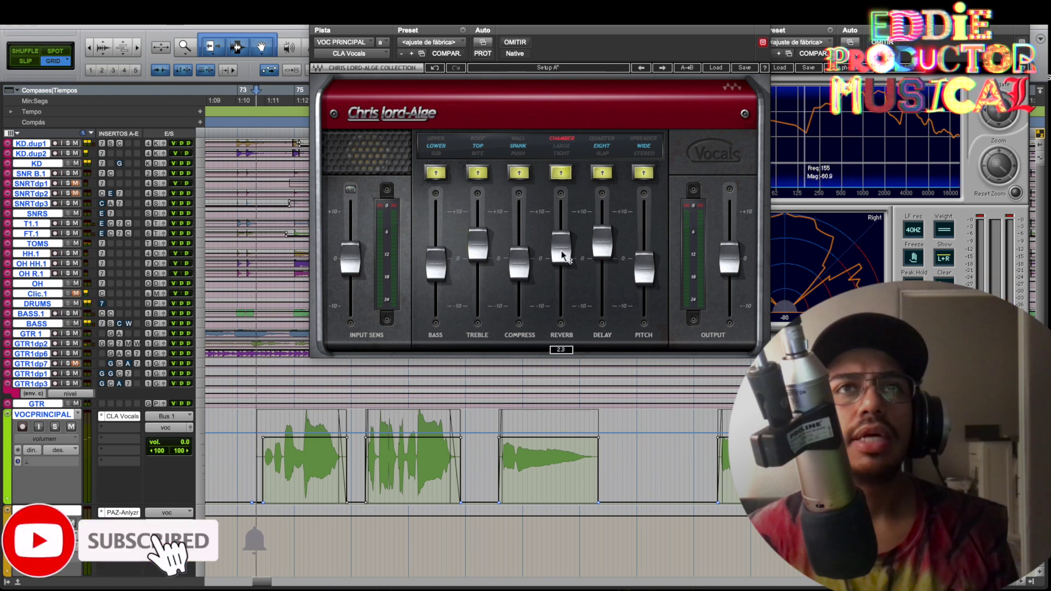
{"action": "key", "text": "space"}
{"action": "left_click_drag", "start_coordinate": [560, 250], "coordinate": [595, 255]}
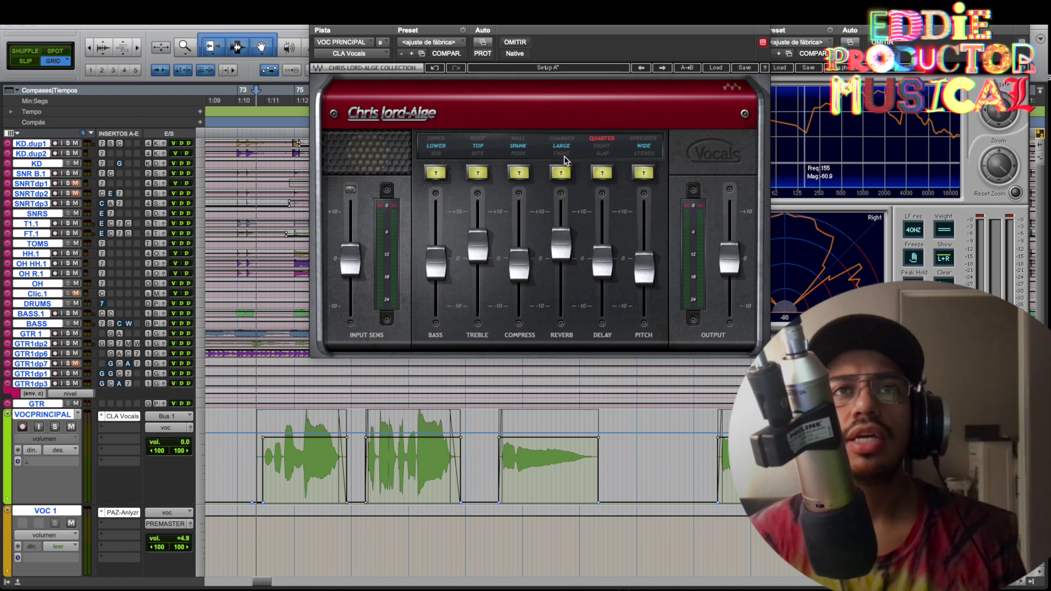
{"action": "left_click_drag", "start_coordinate": [569, 245], "coordinate": [571, 247]}
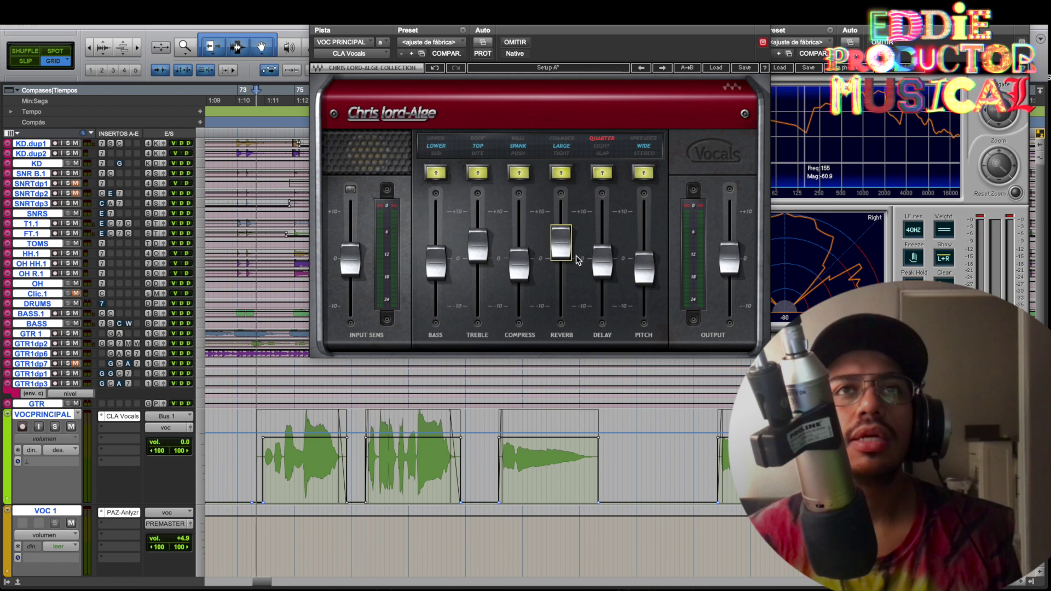
{"action": "mouse_move", "coordinate": [561, 241]}
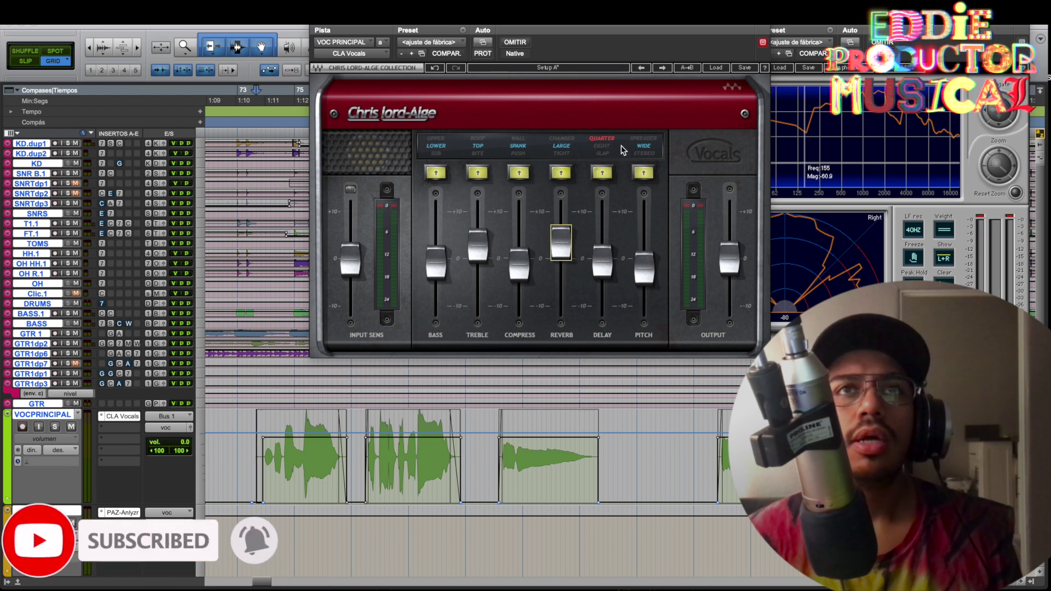
{"action": "mouse_move", "coordinate": [601, 241]}
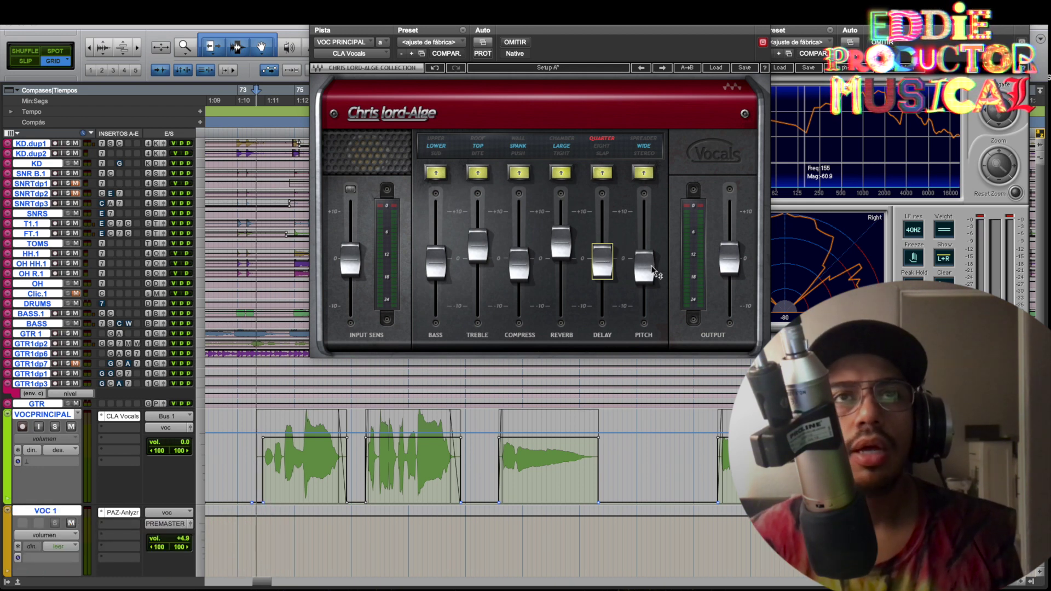
Play the mix with CLA Vocals bypassed and re-enabled on the lead vocal track to compare the sound
{"action": "key", "text": "space"}
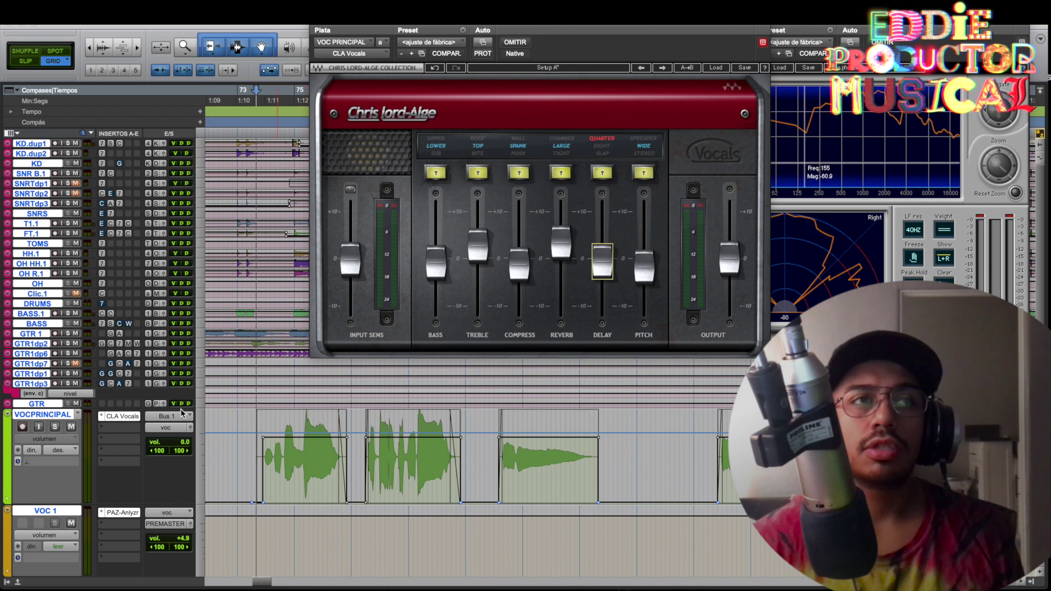
{"action": "key", "text": "space"}
{"action": "left_click", "coordinate": [130, 417], "text": "super"}
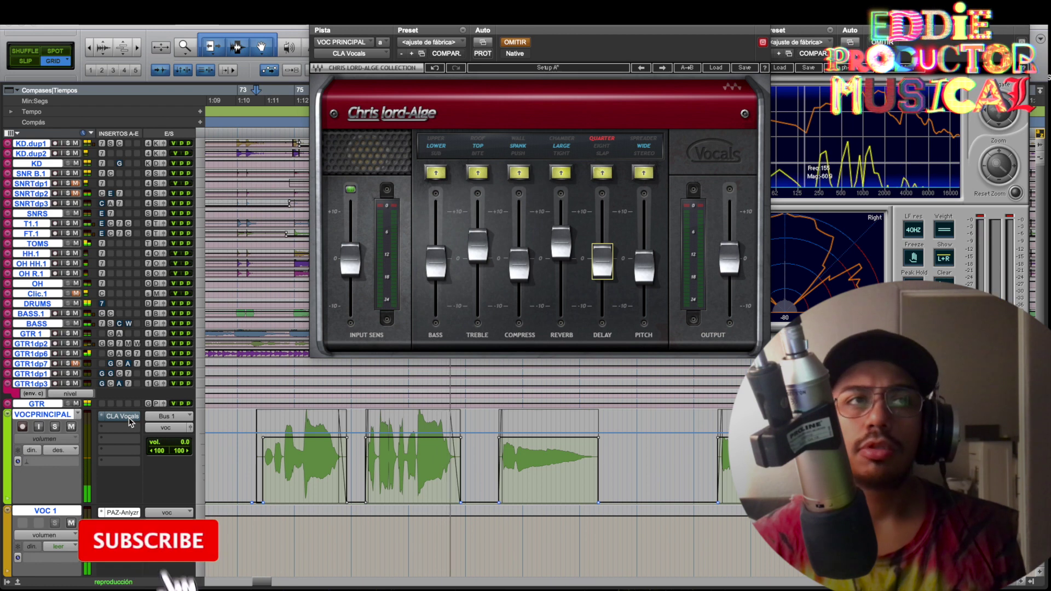
{"action": "key", "text": "space"}
{"action": "left_click", "coordinate": [130, 417], "text": "super"}
{"action": "key", "text": "space"}
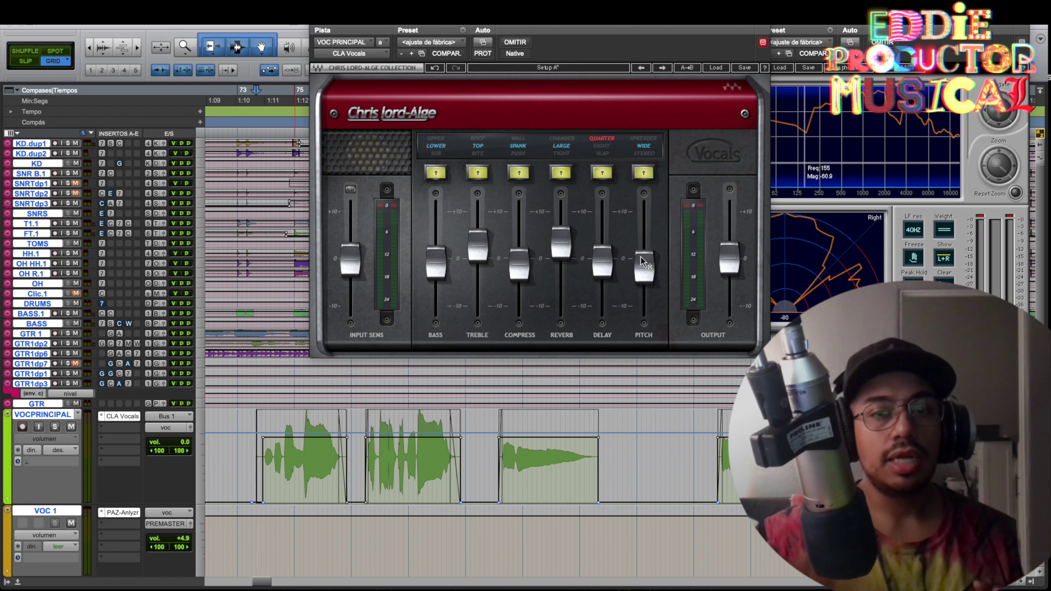
View the CLA Vocals factory presets list and close it without loading any preset
{"action": "mouse_move", "coordinate": [640, 256]}
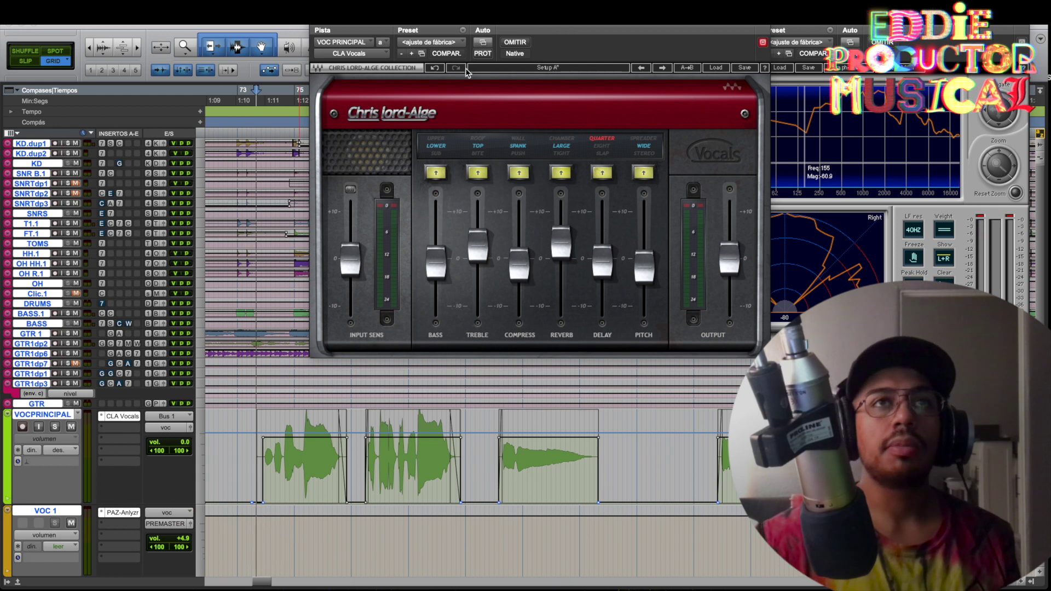
{"action": "left_click", "coordinate": [716, 67]}
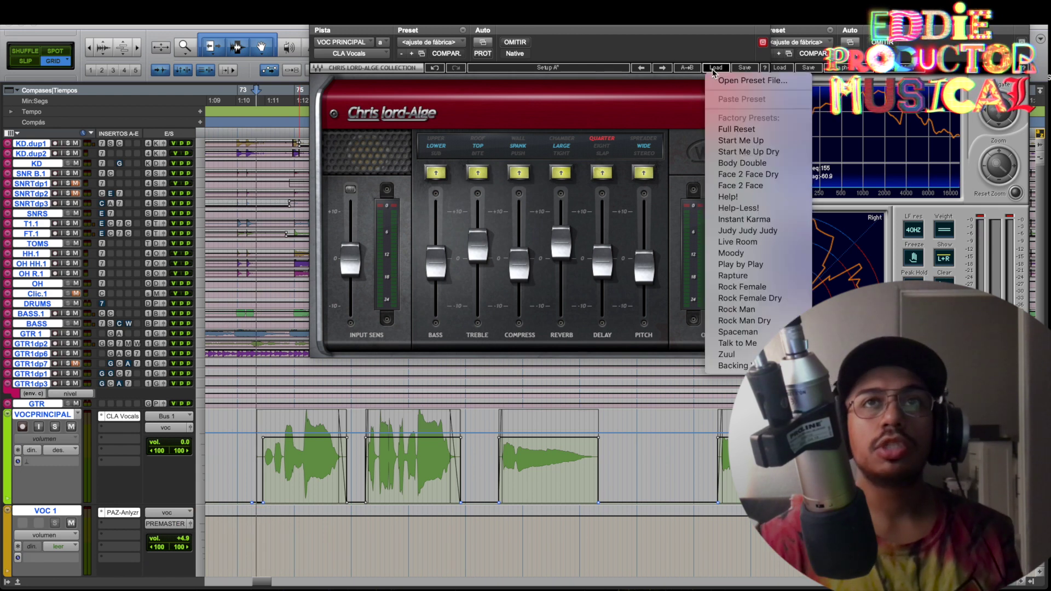
{"action": "left_click", "coordinate": [124, 417]}
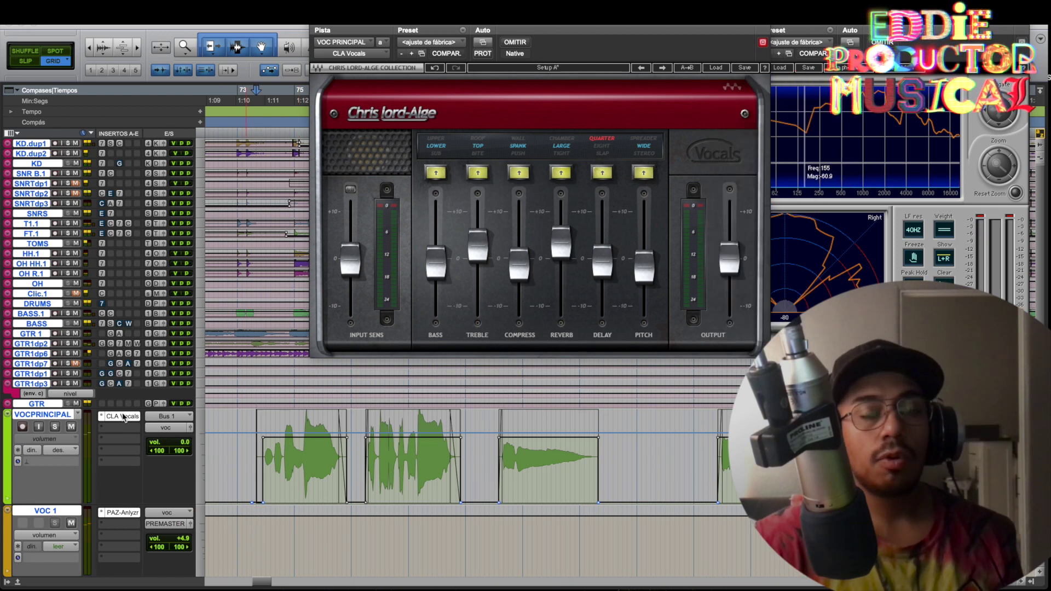
Bypass CLA Vocals, play the mix from slightly after bar 73, and replay it with the plug-in re-enabled for comparison
{"action": "left_click", "coordinate": [122, 417], "text": "super"}
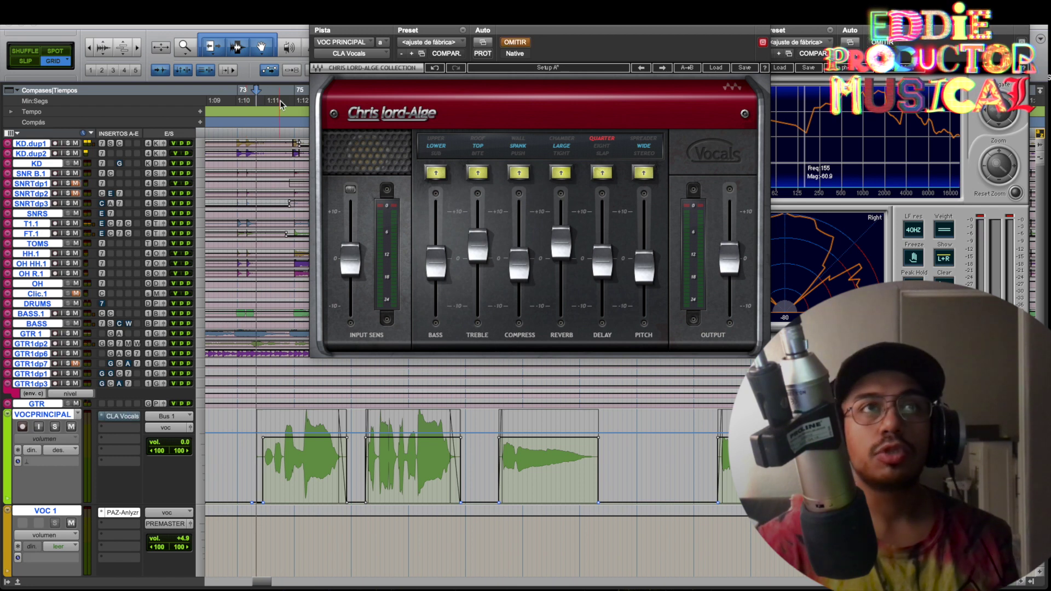
{"action": "left_click", "coordinate": [266, 96]}
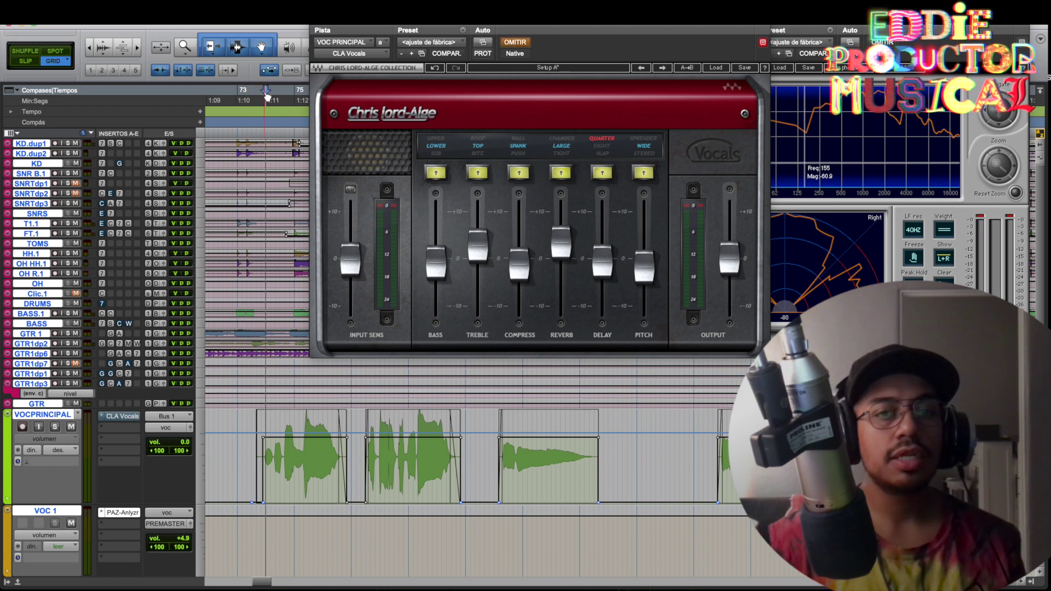
{"action": "key", "text": "space"}
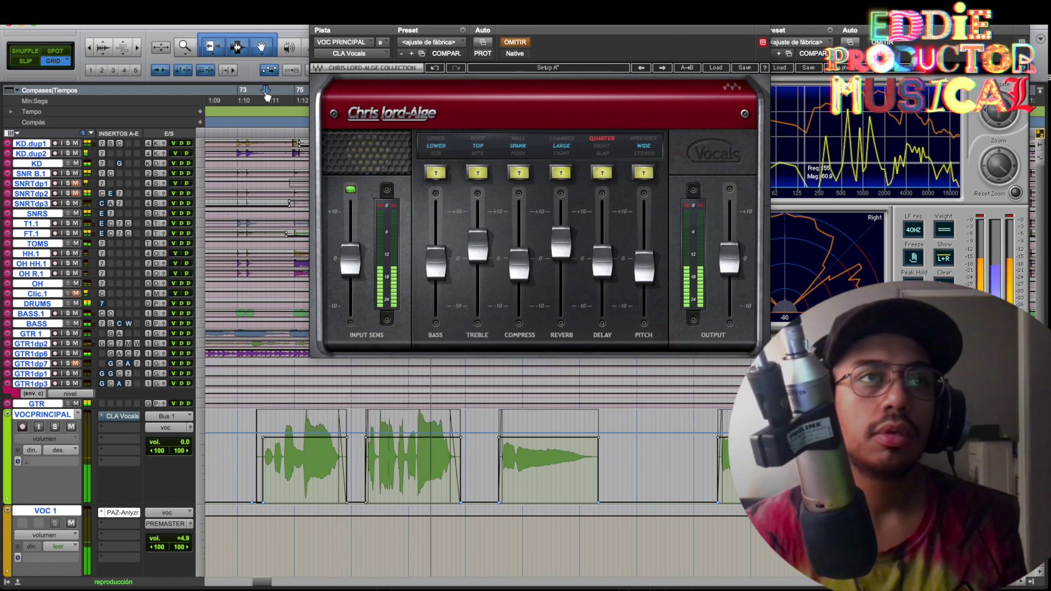
{"action": "key", "text": "space"}
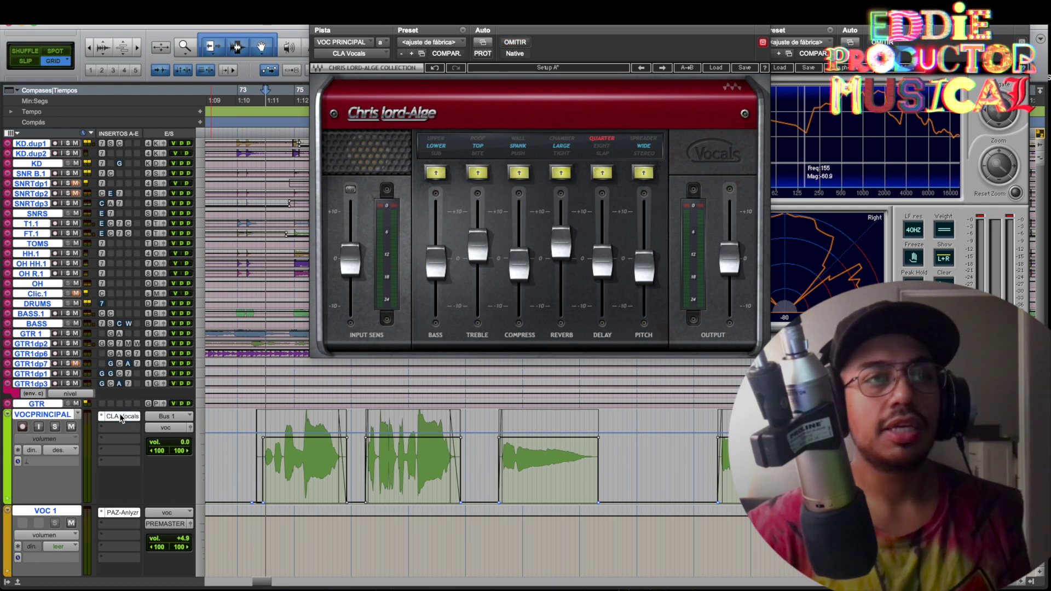
{"action": "key", "text": "space"}
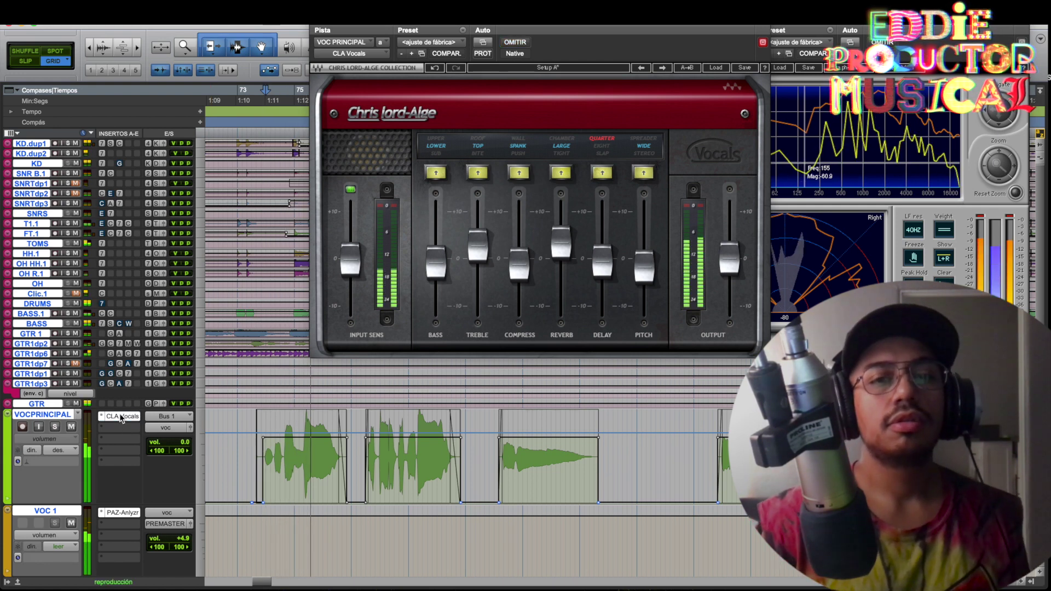